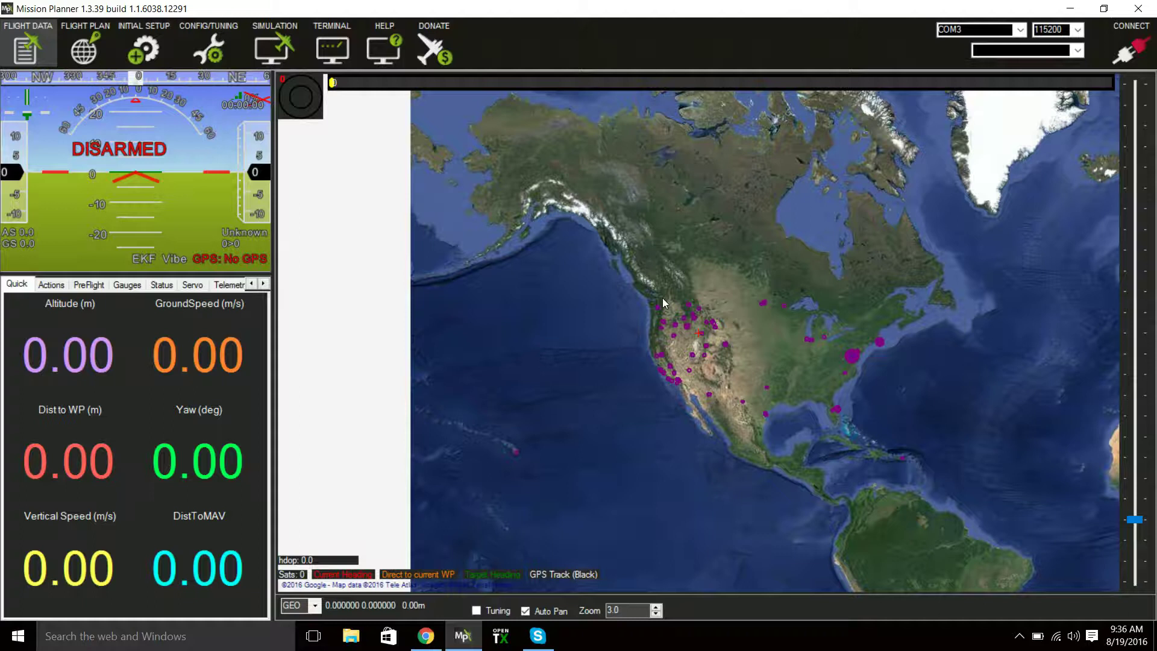
Select COM3 as the port at 115200 baud and connect to the ArduPlane.
{"action": "left_click", "coordinate": [1020, 29]}
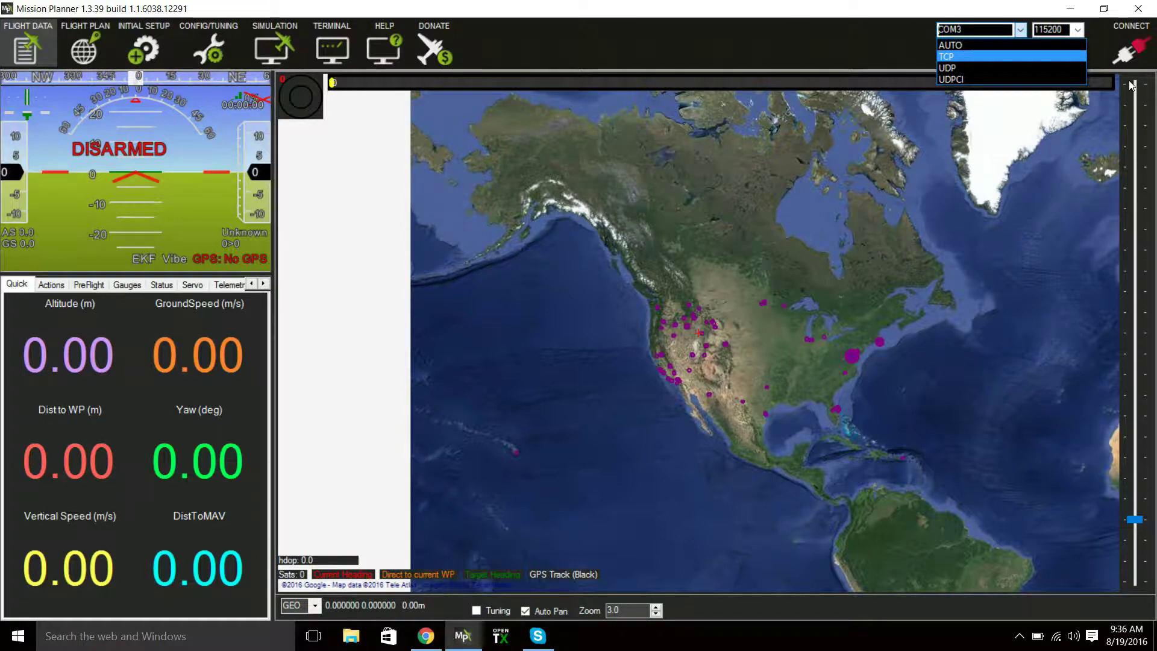
{"action": "left_click", "coordinate": [844, 35]}
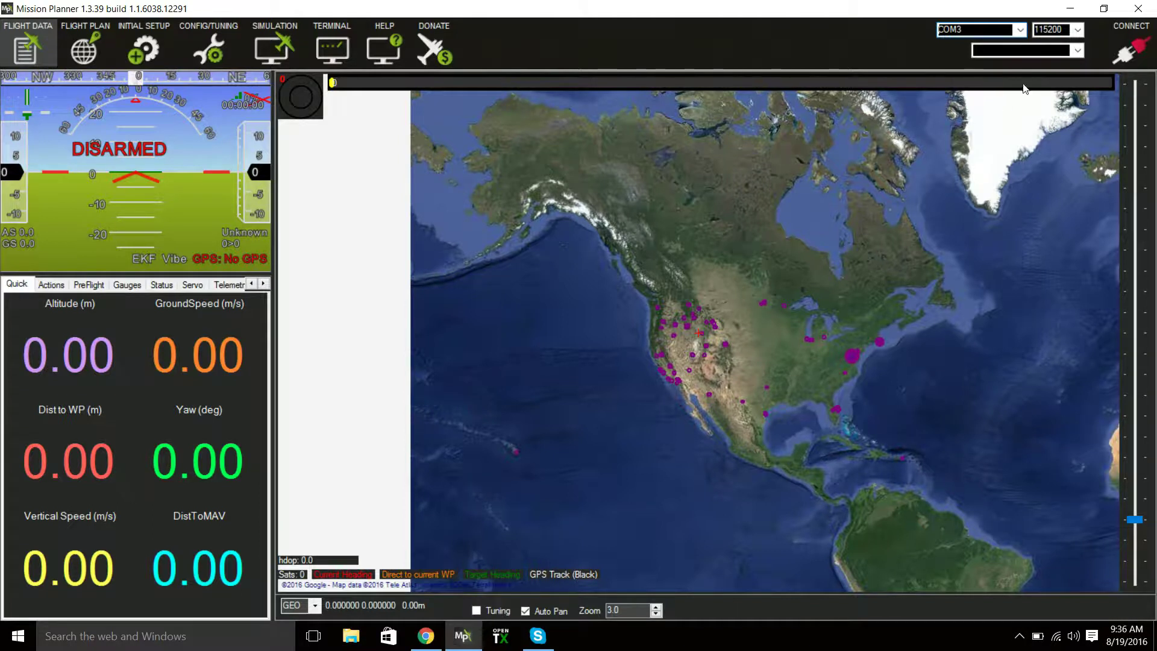
{"action": "left_click", "coordinate": [1020, 31]}
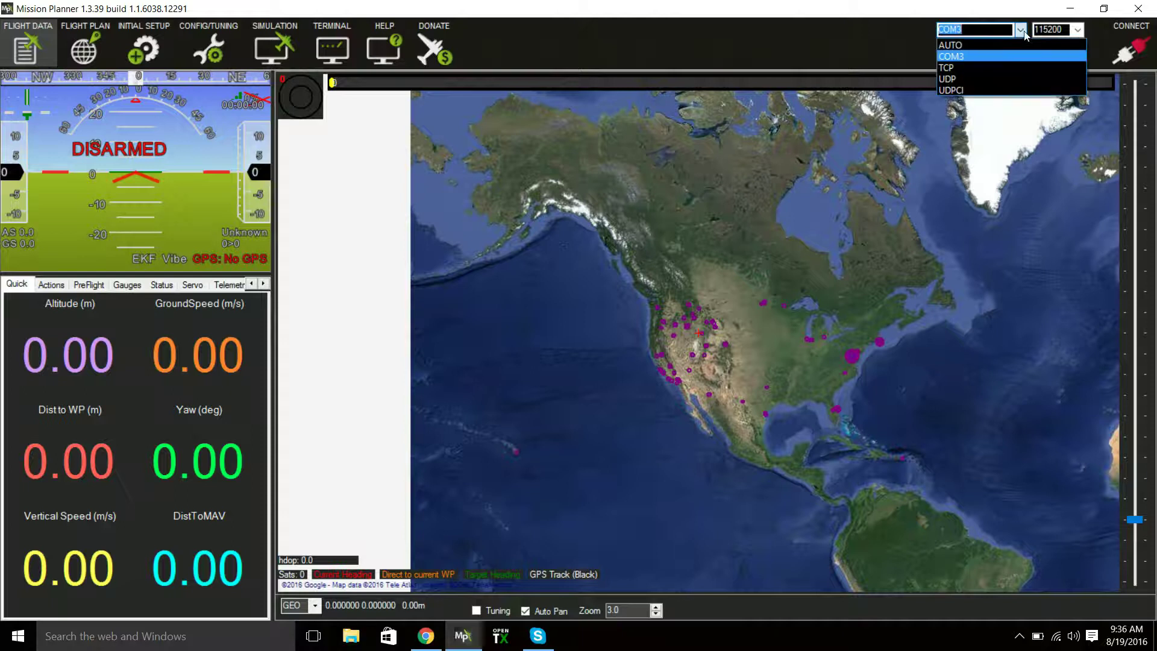
{"action": "left_click", "coordinate": [955, 54]}
{"action": "left_click", "coordinate": [1133, 49]}
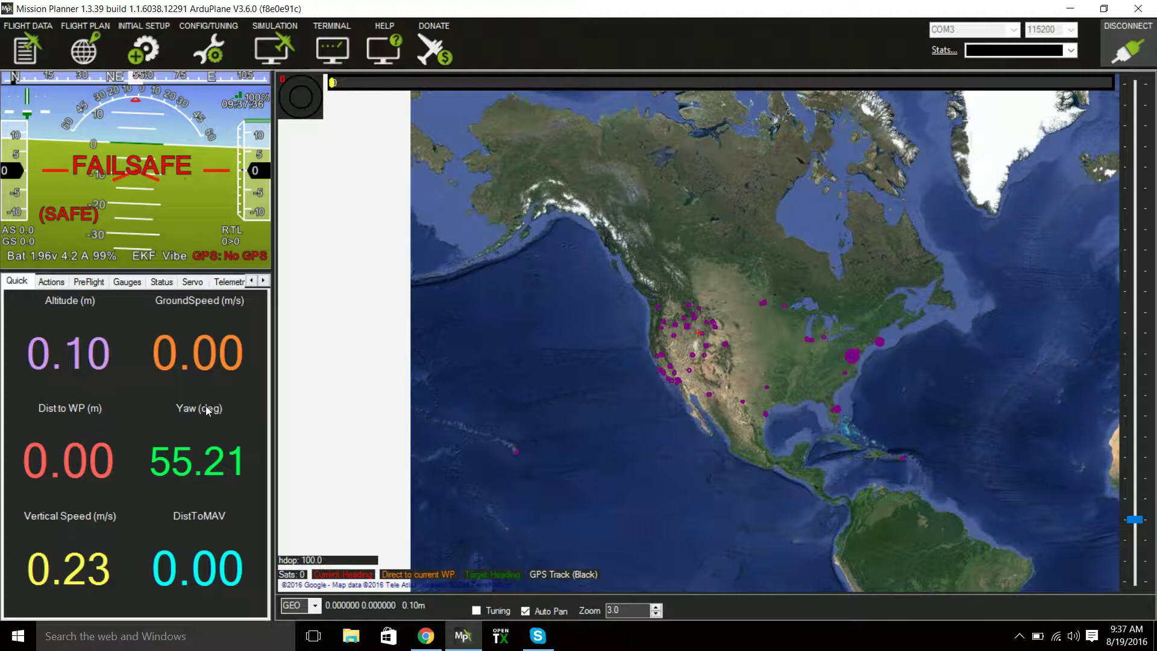
Open the Flight Plan map of the farm fields.
{"action": "left_click", "coordinate": [60, 282]}
{"action": "left_click", "coordinate": [89, 281]}
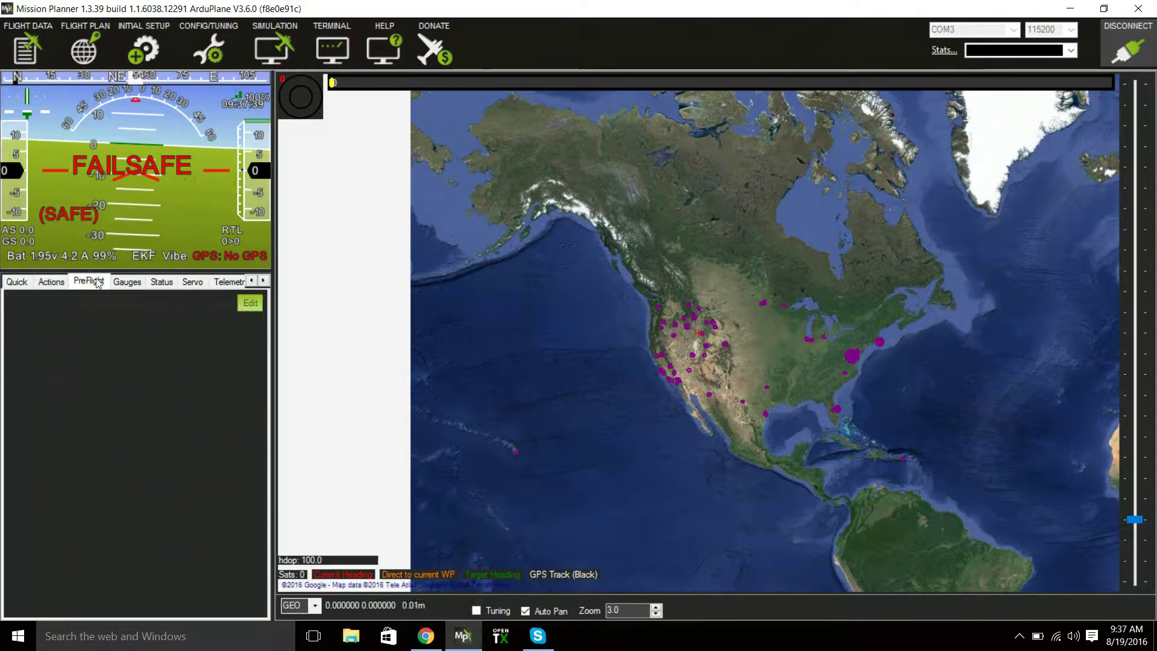
{"action": "left_click", "coordinate": [80, 57]}
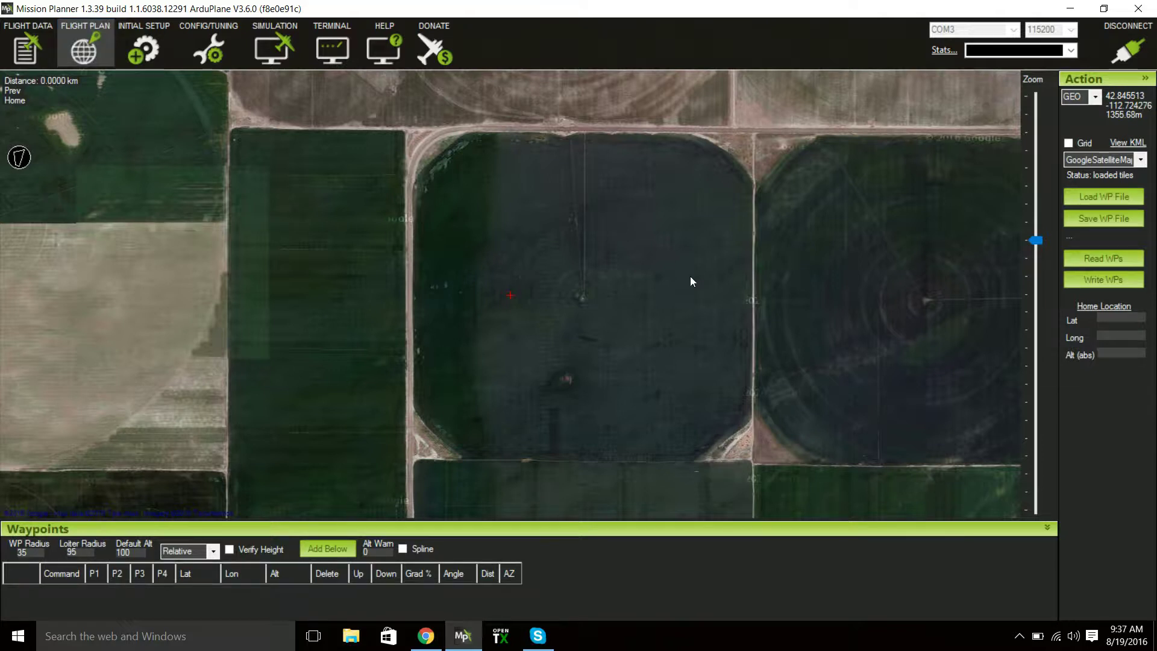
Start Draw Polygon > Add Polygon Point at the field's top-left corner.
{"action": "right_click", "coordinate": [414, 131]}
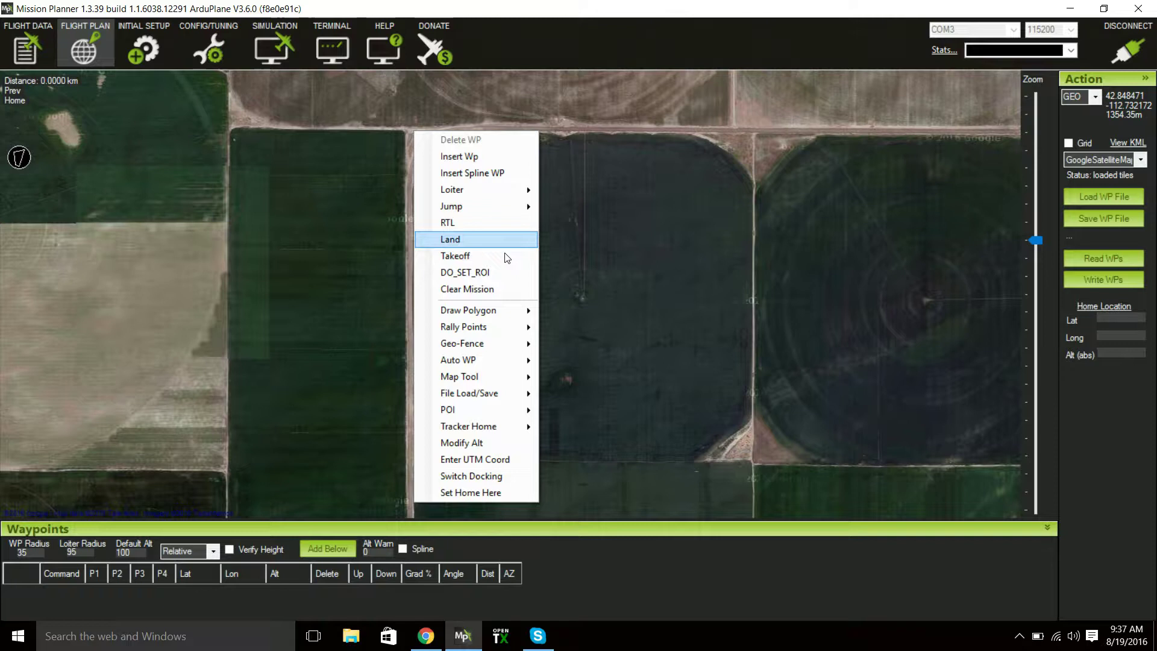
{"action": "mouse_move", "coordinate": [498, 320]}
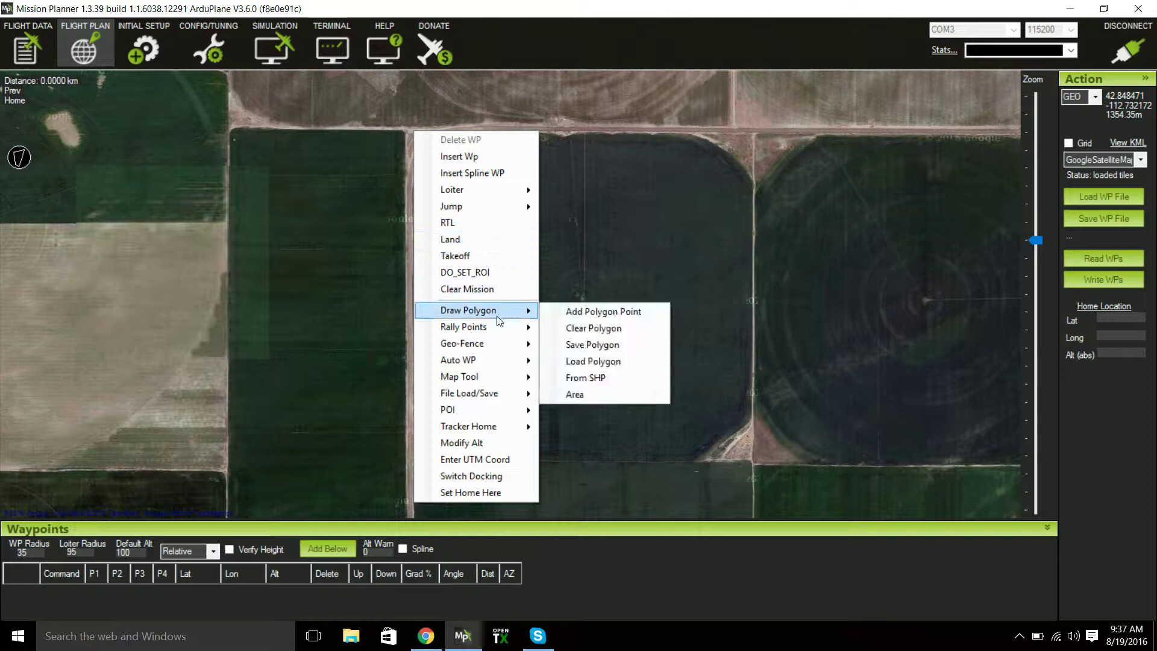
{"action": "left_click", "coordinate": [611, 312]}
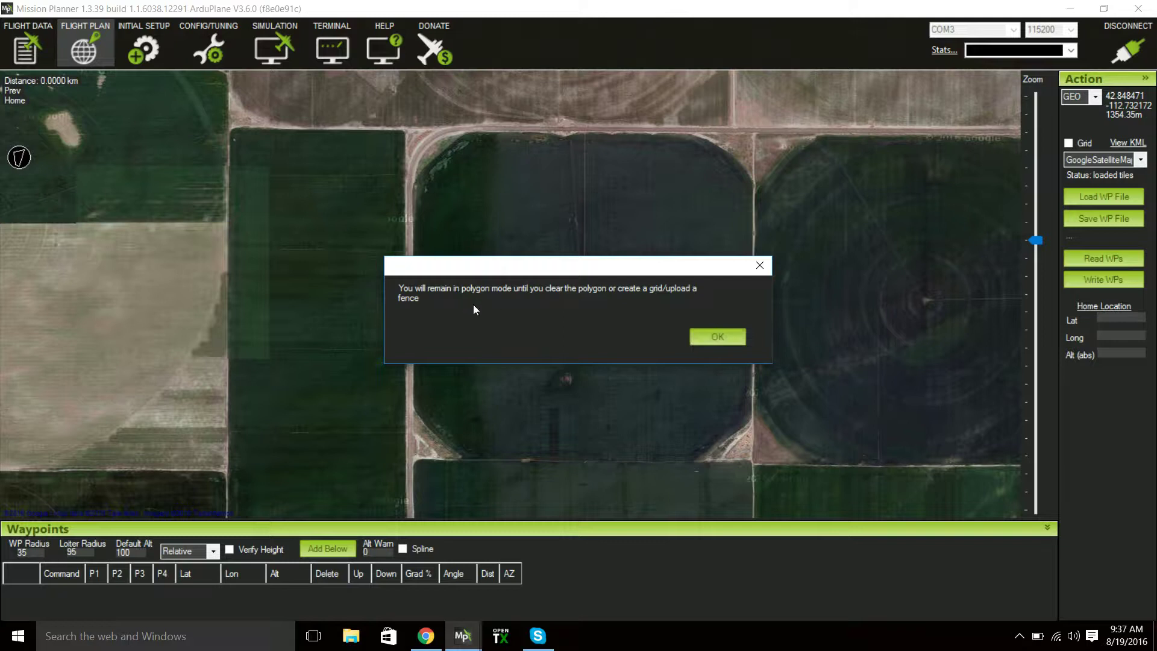
Add the top-right, bottom-right and bottom-left corners to close the field outline.
{"action": "left_click", "coordinate": [719, 336]}
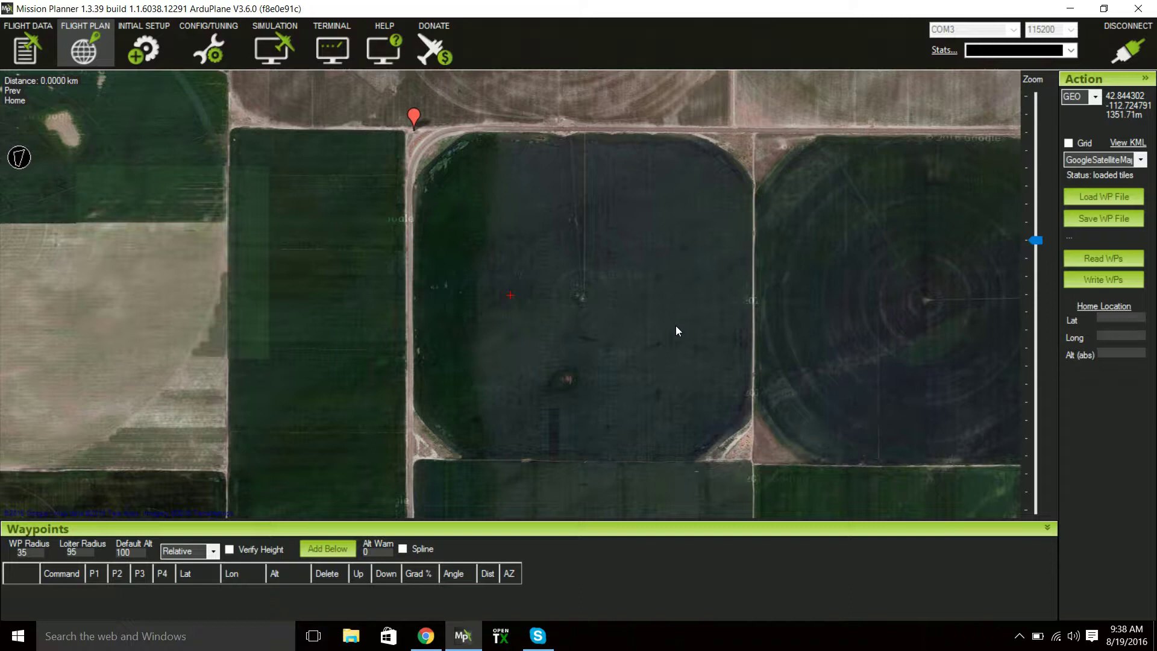
{"action": "left_click", "coordinate": [748, 132]}
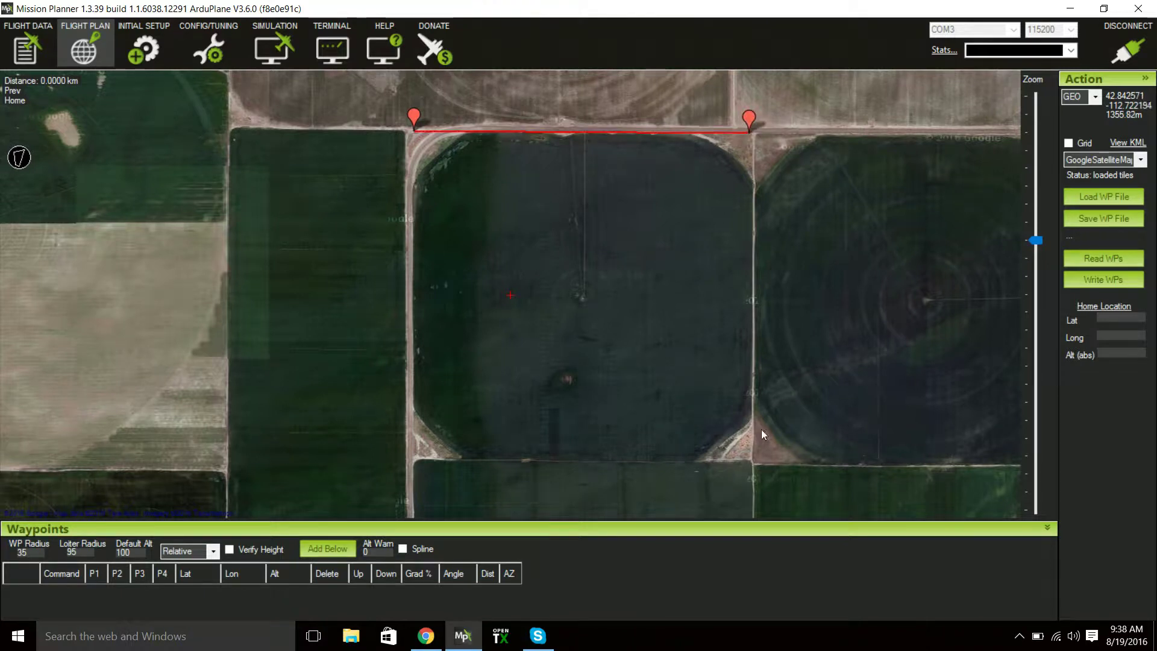
{"action": "left_click", "coordinate": [750, 458]}
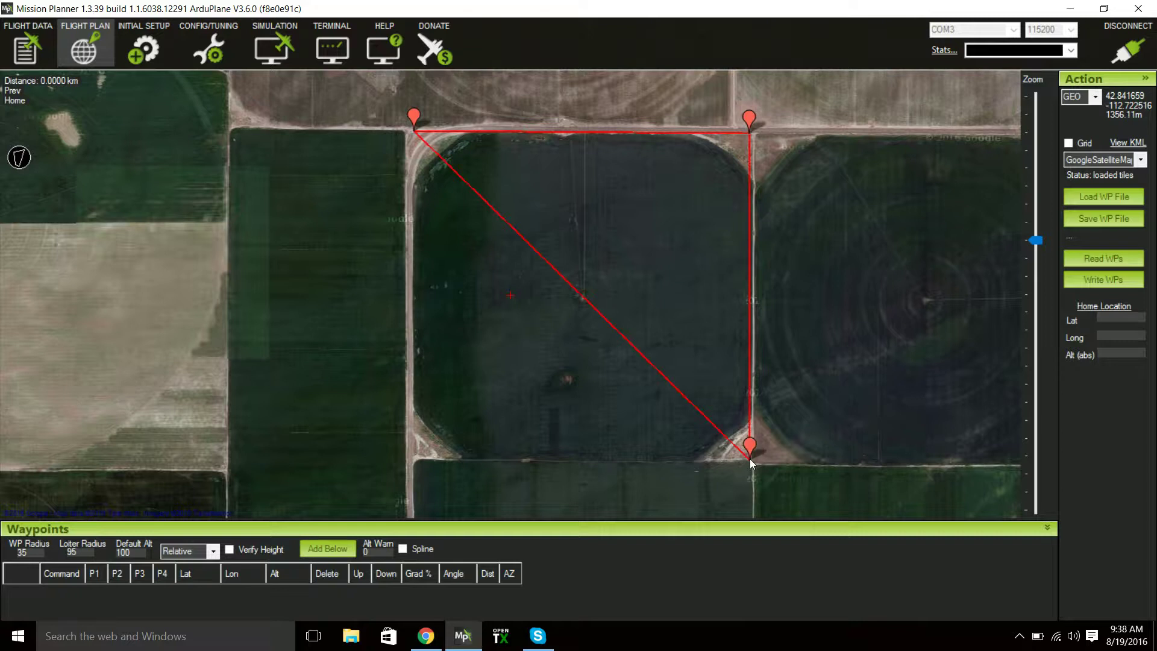
{"action": "left_click", "coordinate": [410, 451]}
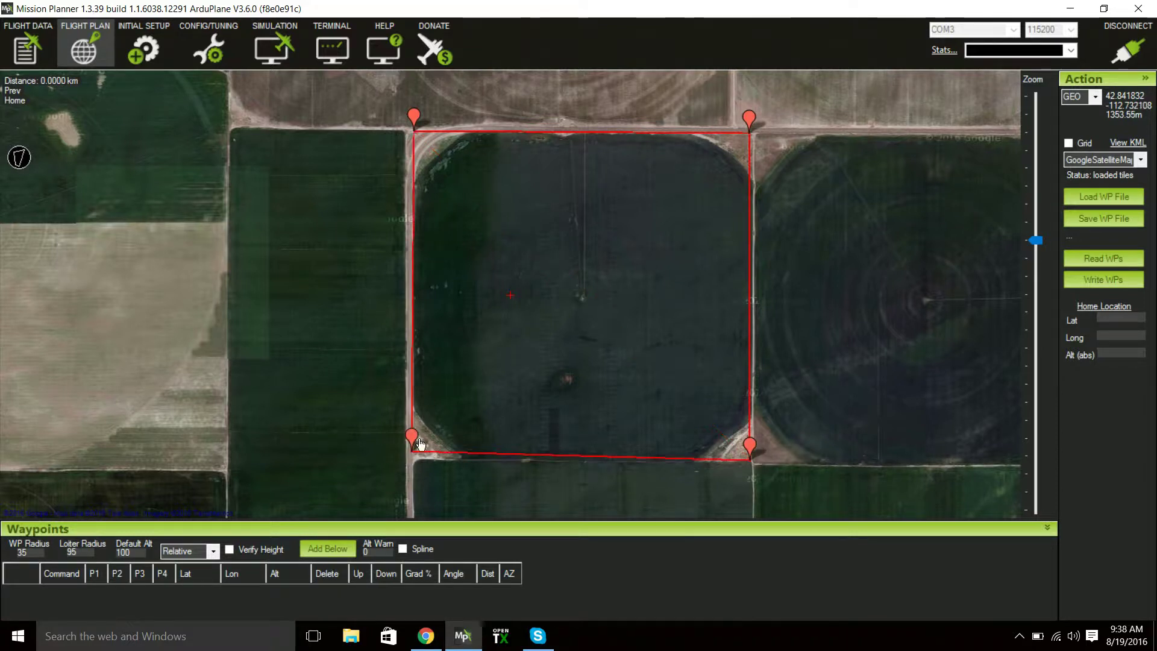
Create an Auto WP Survey (Grid) over the polygon: 15 strips, 120 m altitude, 92° angle.
{"action": "right_click", "coordinate": [522, 284]}
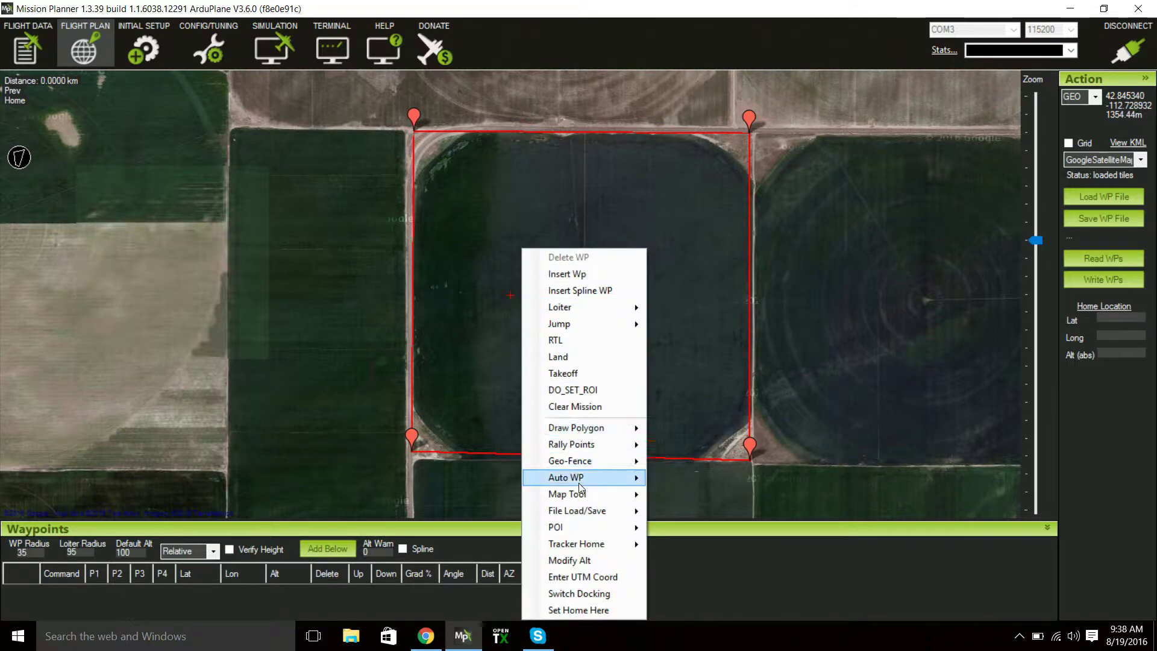
{"action": "mouse_move", "coordinate": [587, 477]}
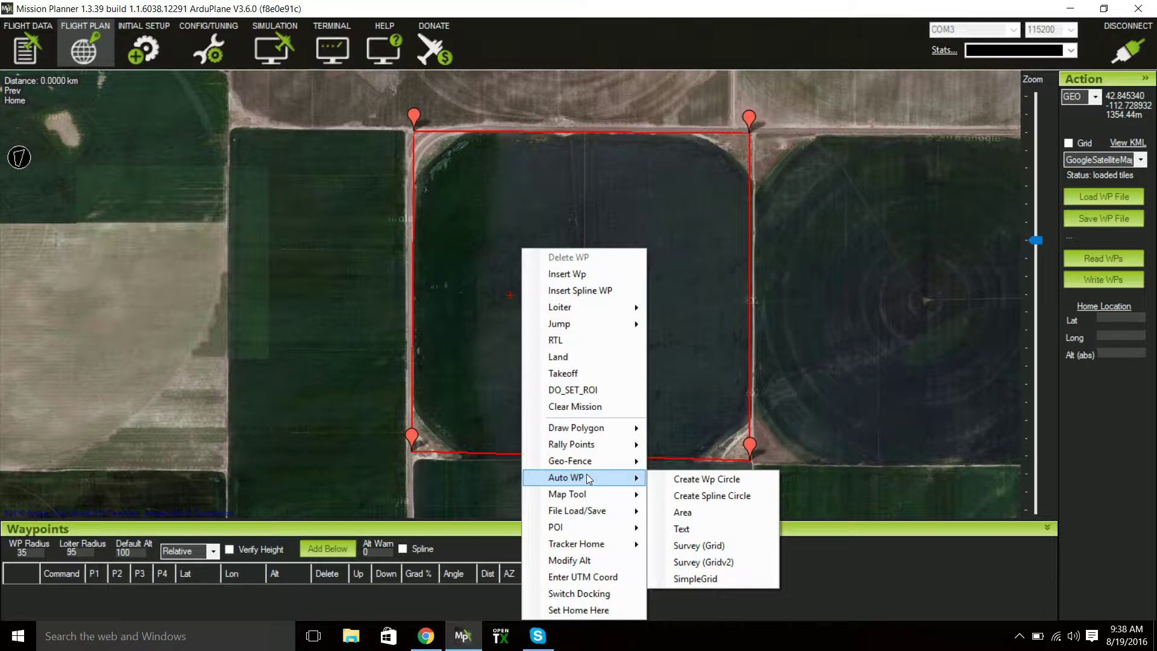
{"action": "left_click", "coordinate": [706, 550]}
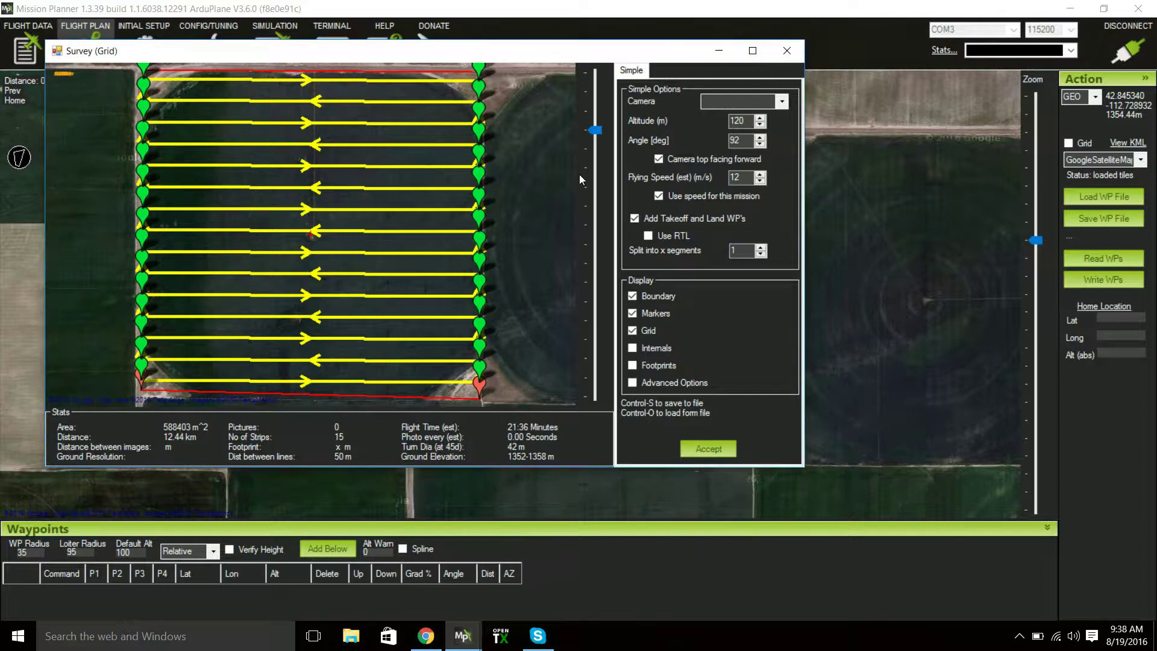
{"action": "left_click", "coordinate": [595, 136]}
{"action": "left_click_drag", "start_coordinate": [594, 133], "coordinate": [594, 139]}
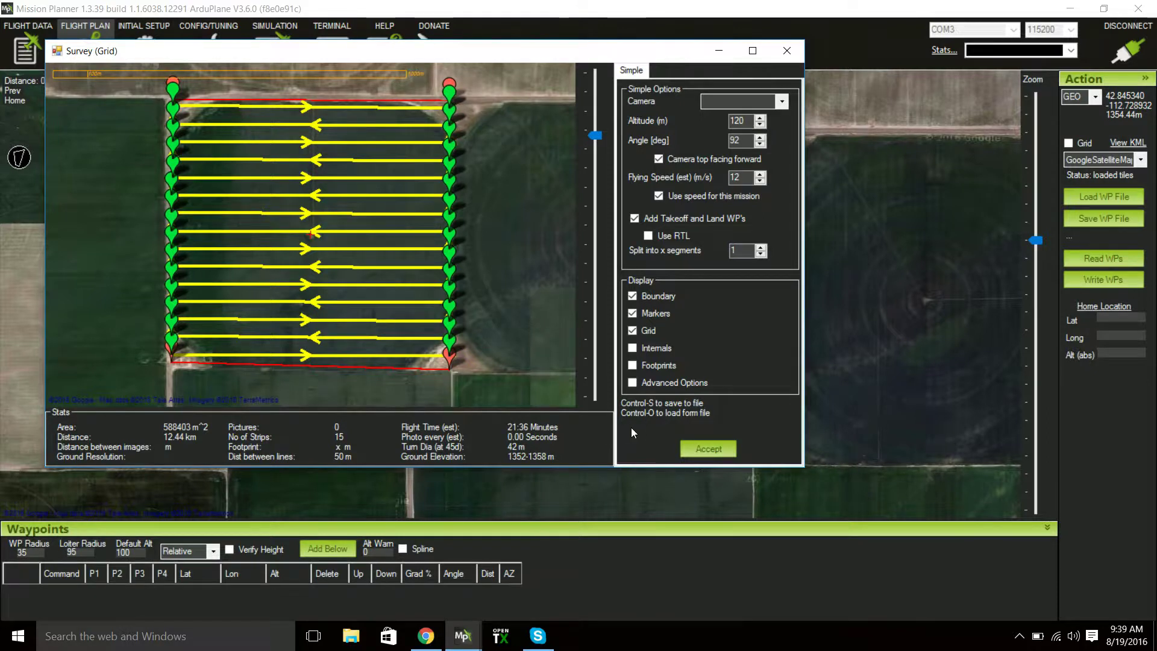
Accept the survey grid, then insert a new waypoint 2 near the field centre.
{"action": "left_click", "coordinate": [706, 446]}
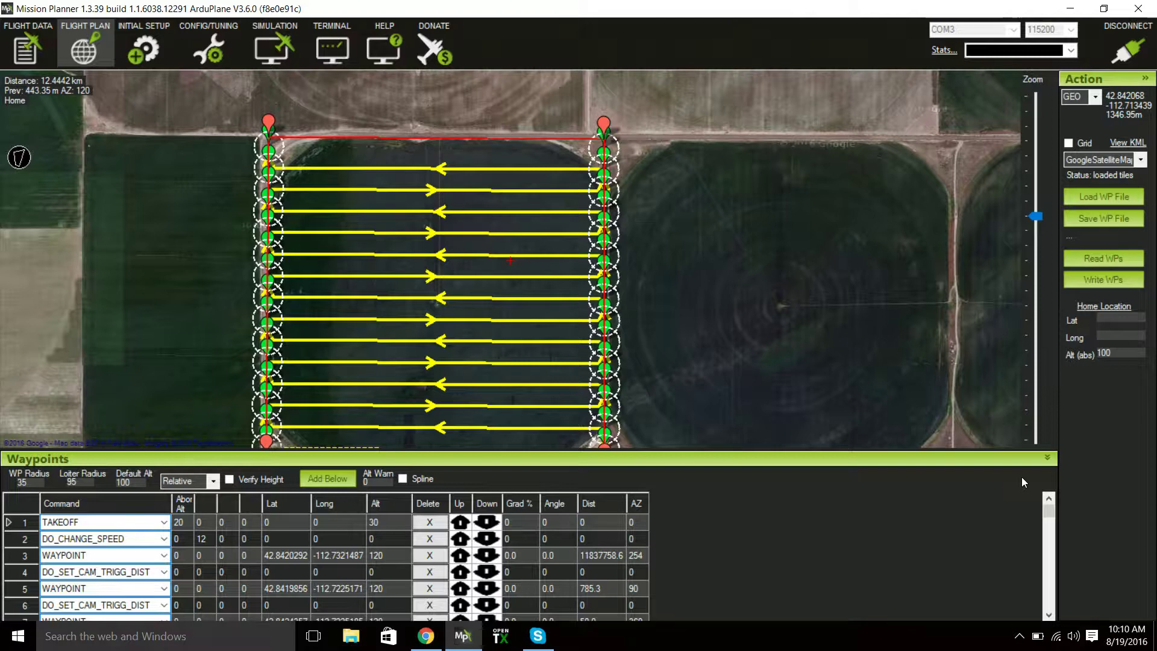
{"action": "right_click", "coordinate": [435, 305]}
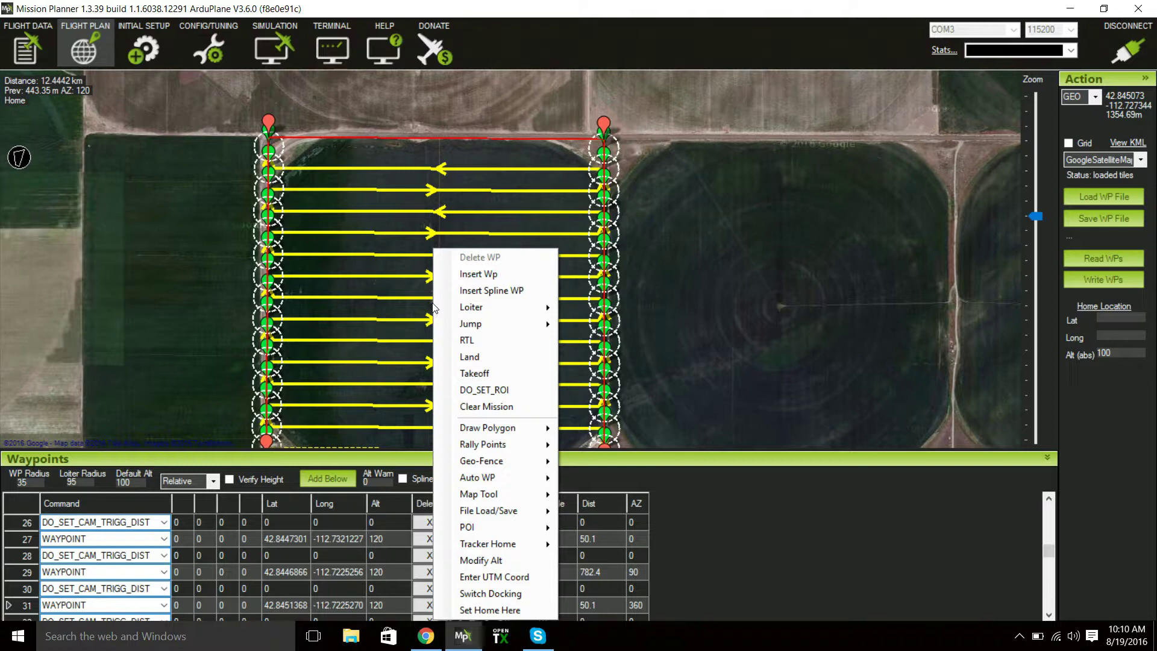
{"action": "left_click", "coordinate": [493, 276]}
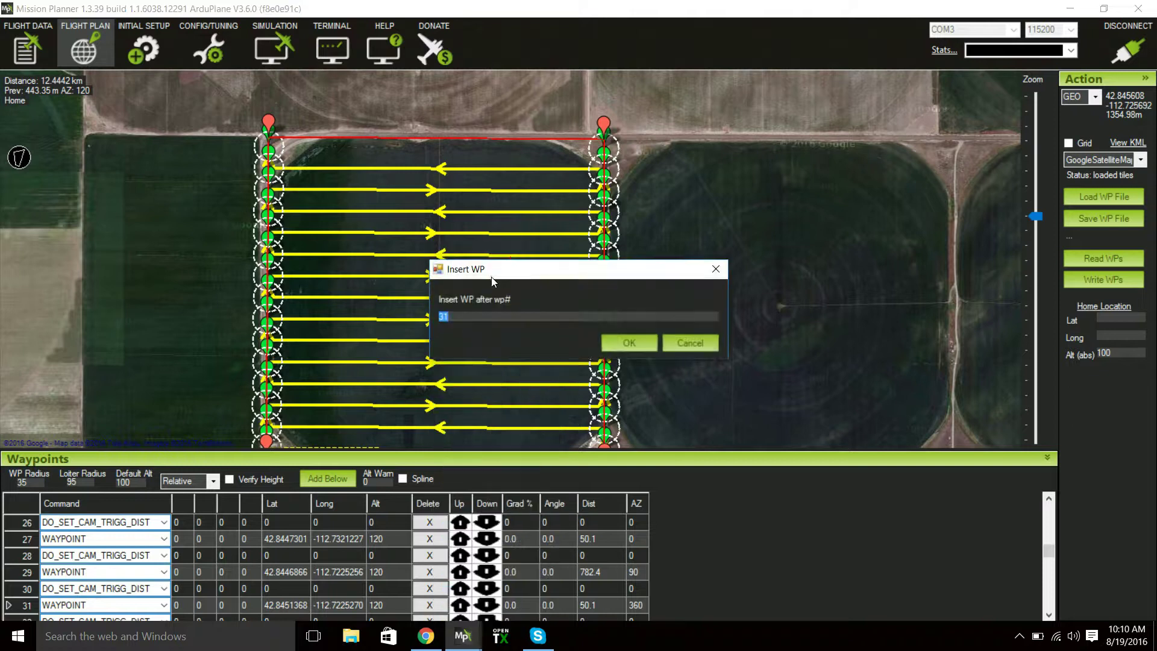
{"action": "left_click", "coordinate": [486, 313]}
{"action": "key", "text": "BackSpace"}
{"action": "key", "text": "BackSpace"}
{"action": "left_click", "coordinate": [621, 344]}
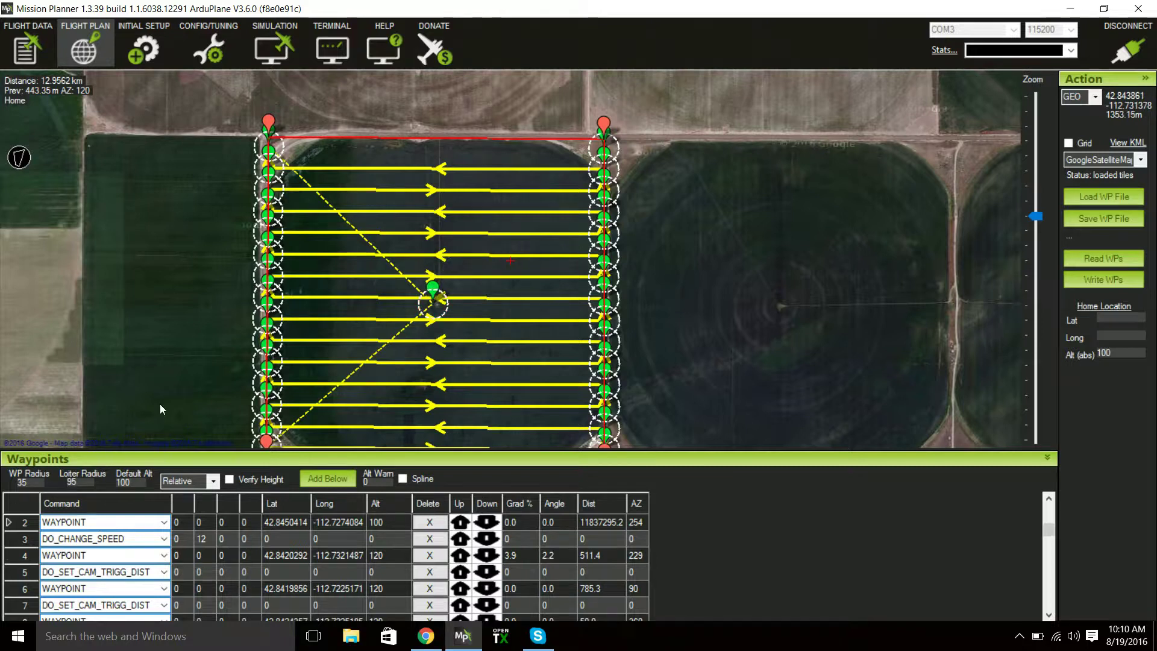
Change row 2's command to LOITER_TURNS with Turn set to 1 and Alt 120.
{"action": "scroll", "coordinate": [1042, 548], "scroll_direction": "up", "scroll_amount": 1}
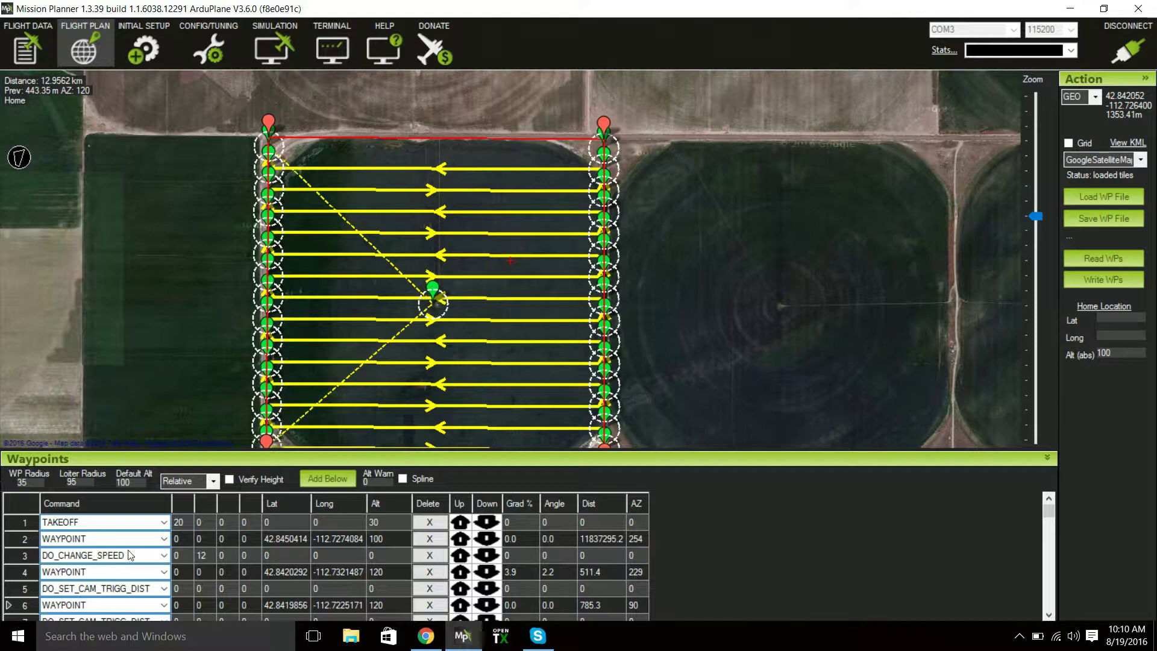
{"action": "left_click", "coordinate": [163, 538]}
{"action": "left_click", "coordinate": [163, 540]}
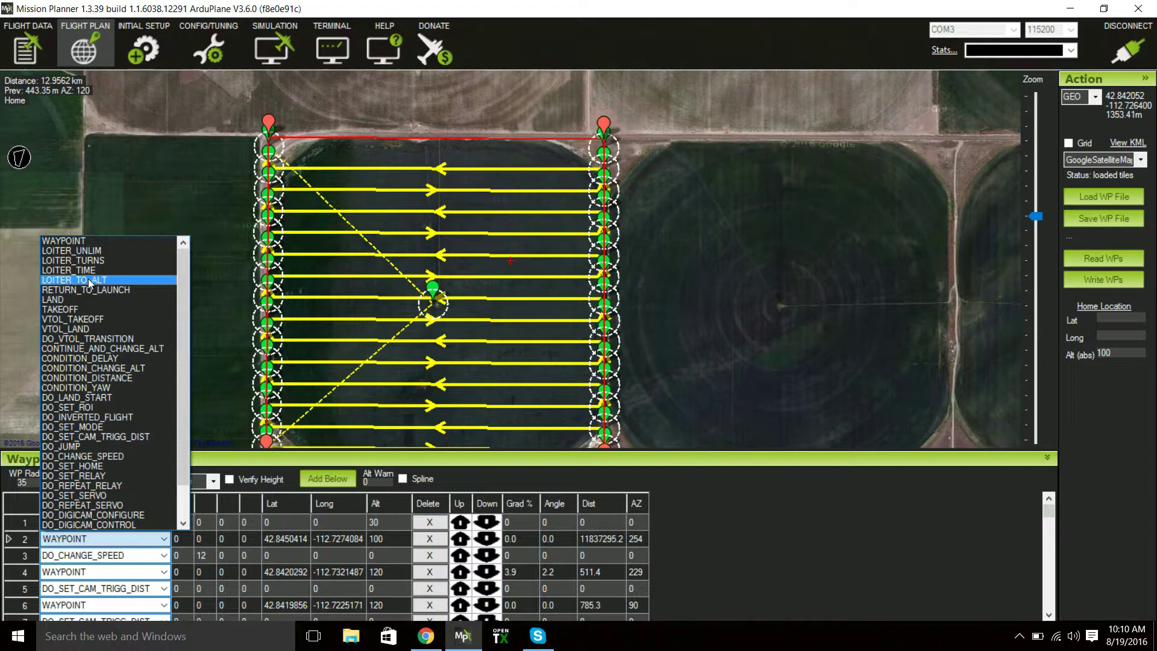
{"action": "left_click", "coordinate": [92, 260]}
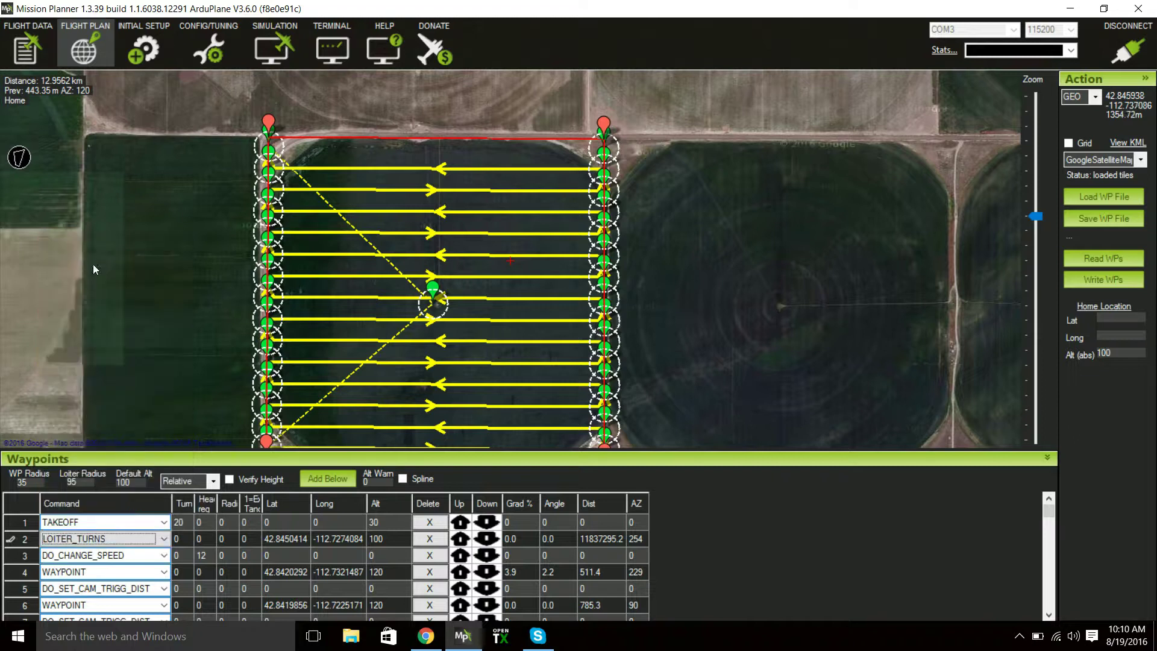
{"action": "left_click", "coordinate": [184, 540]}
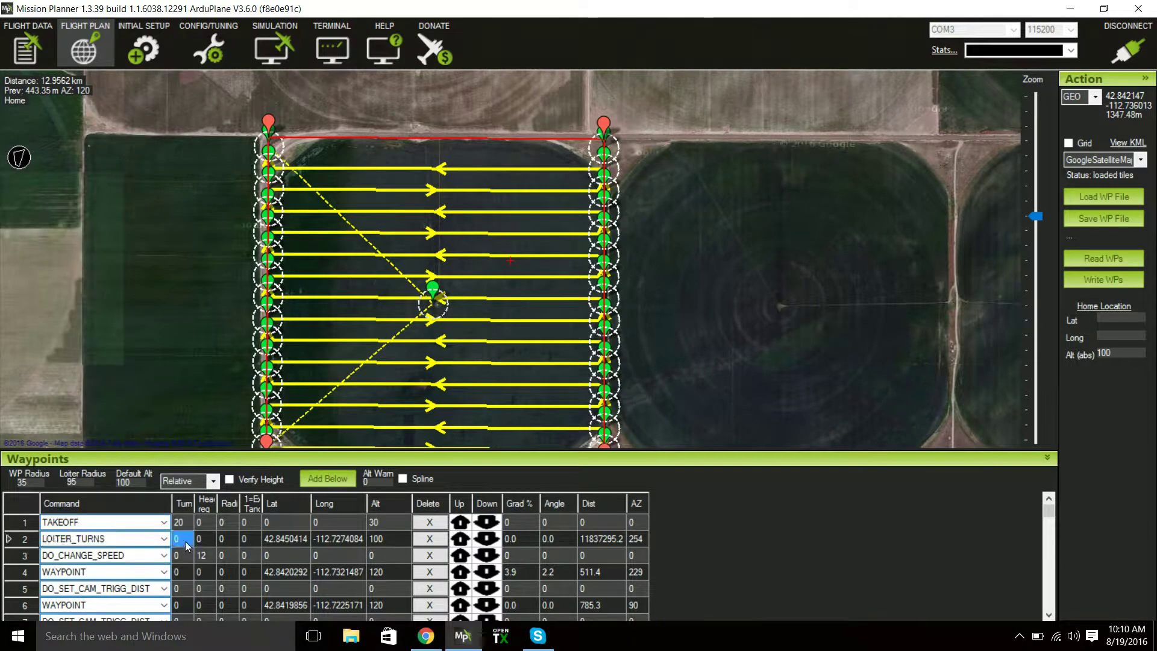
{"action": "type", "text": "1"}
{"action": "left_click", "coordinate": [388, 540]}
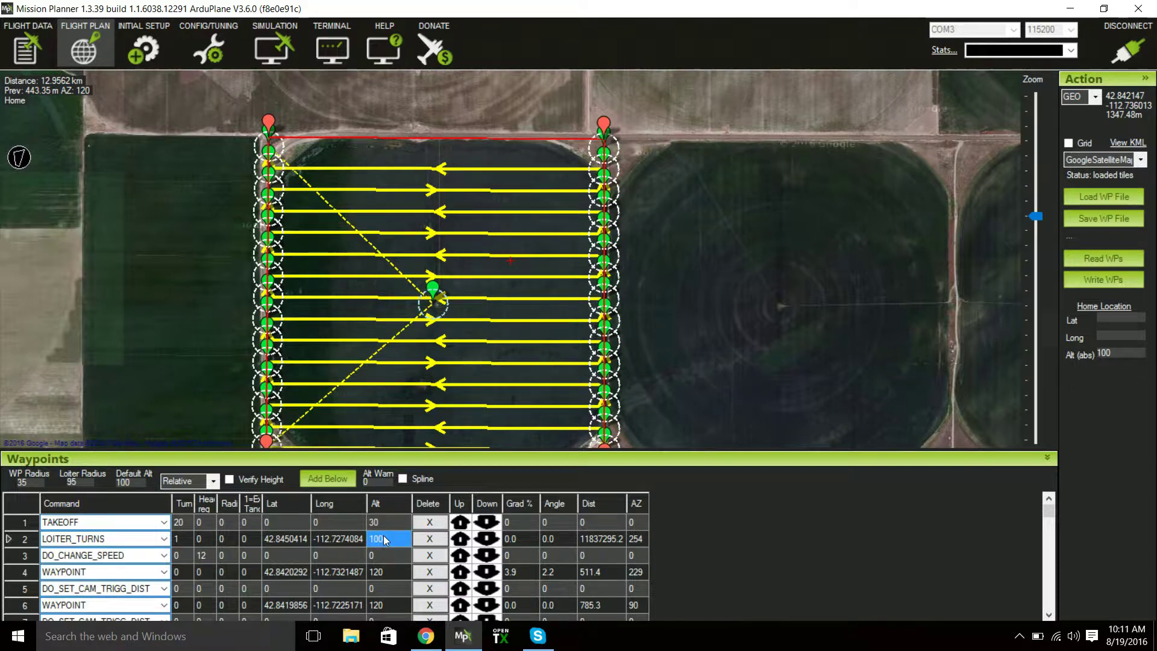
{"action": "type", "text": "120"}
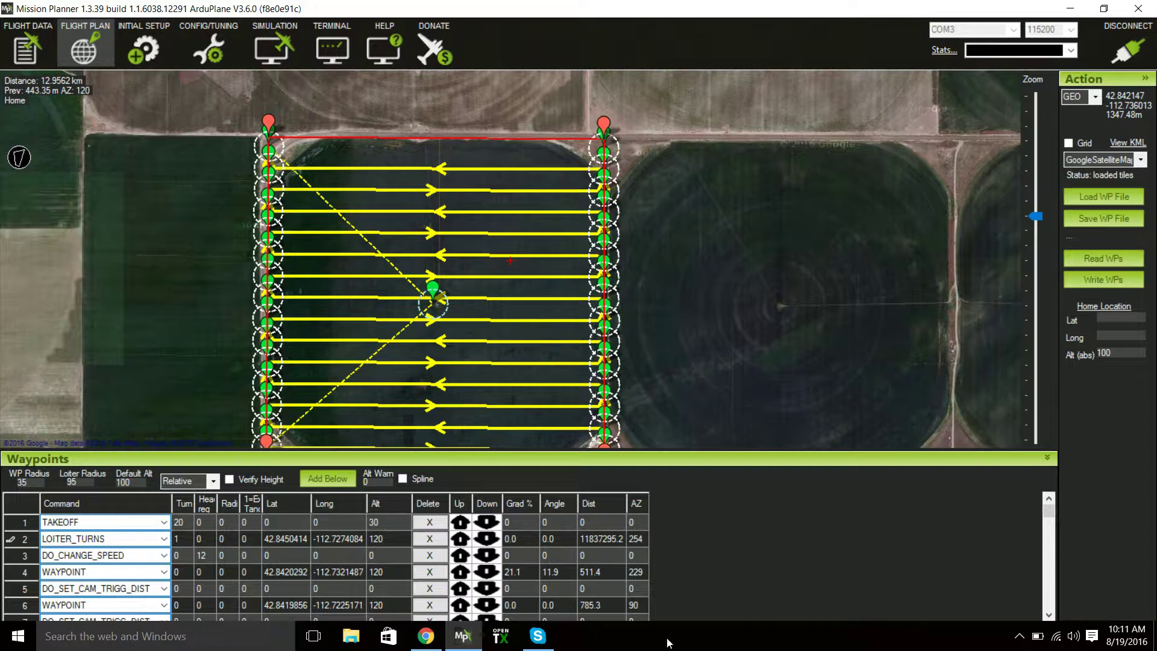
Insert a waypoint after waypoint 64 at a spot above the field's top edge.
{"action": "left_click_drag", "start_coordinate": [1049, 512], "coordinate": [1044, 621]}
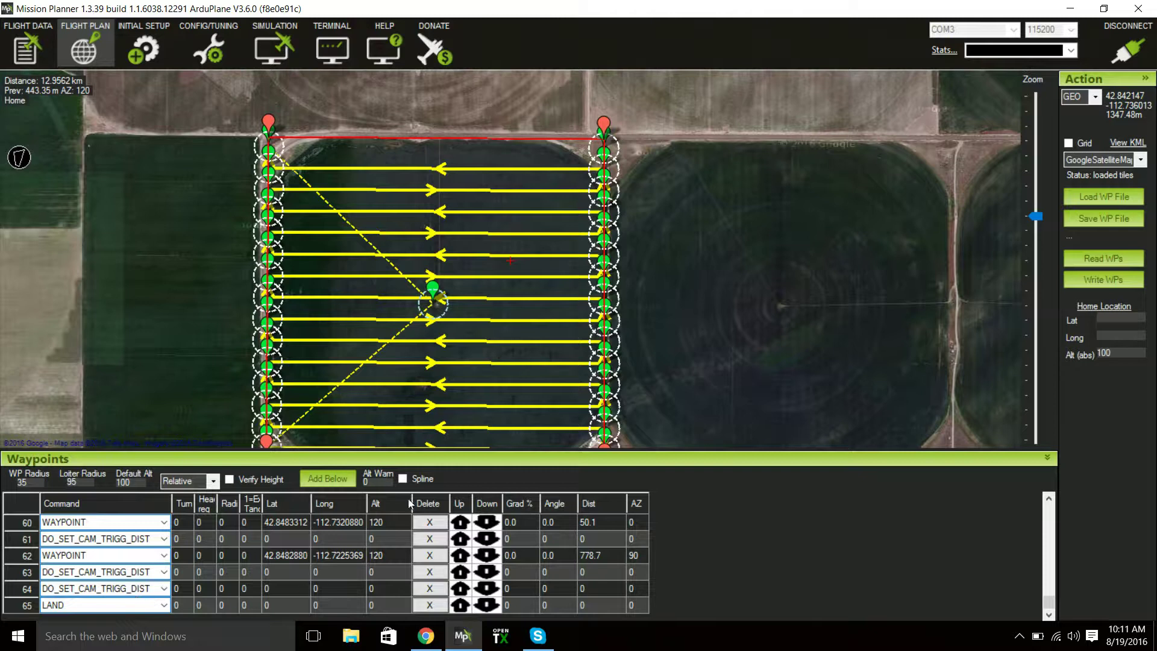
{"action": "mouse_move", "coordinate": [269, 135]}
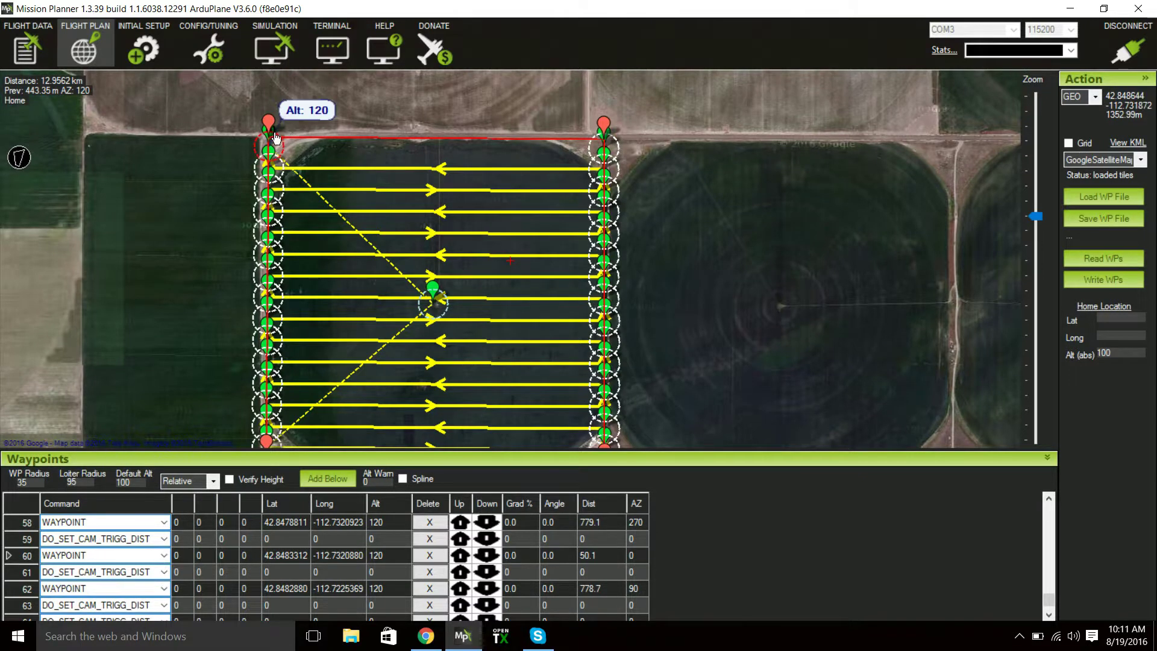
{"action": "mouse_move", "coordinate": [275, 164]}
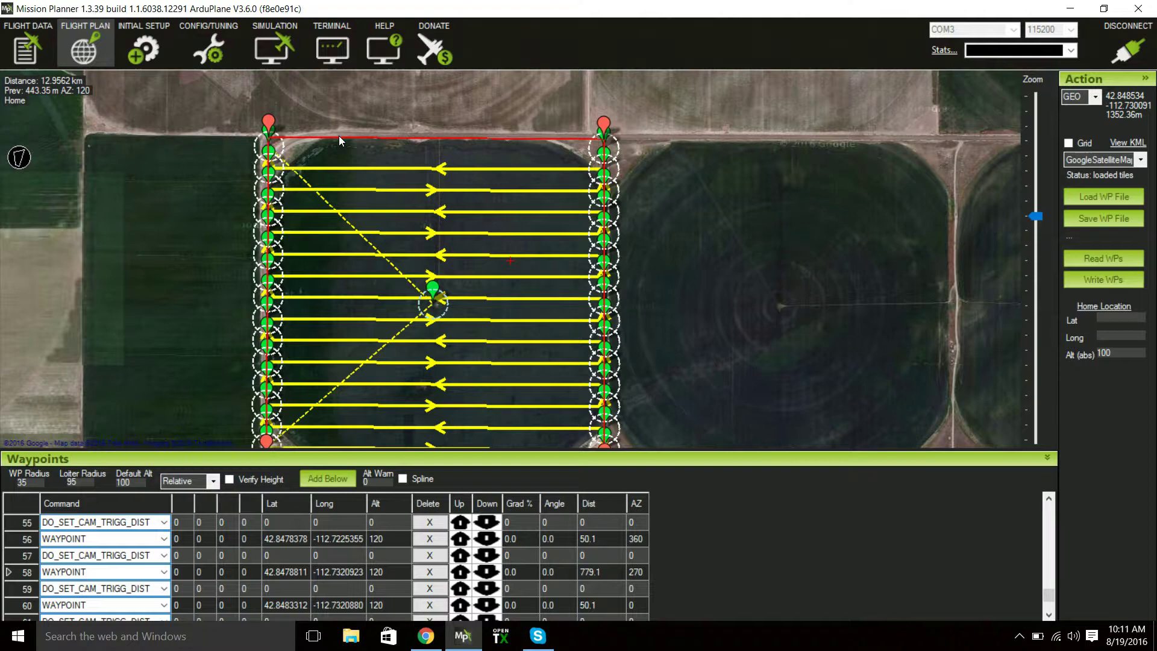
{"action": "right_click", "coordinate": [373, 137]}
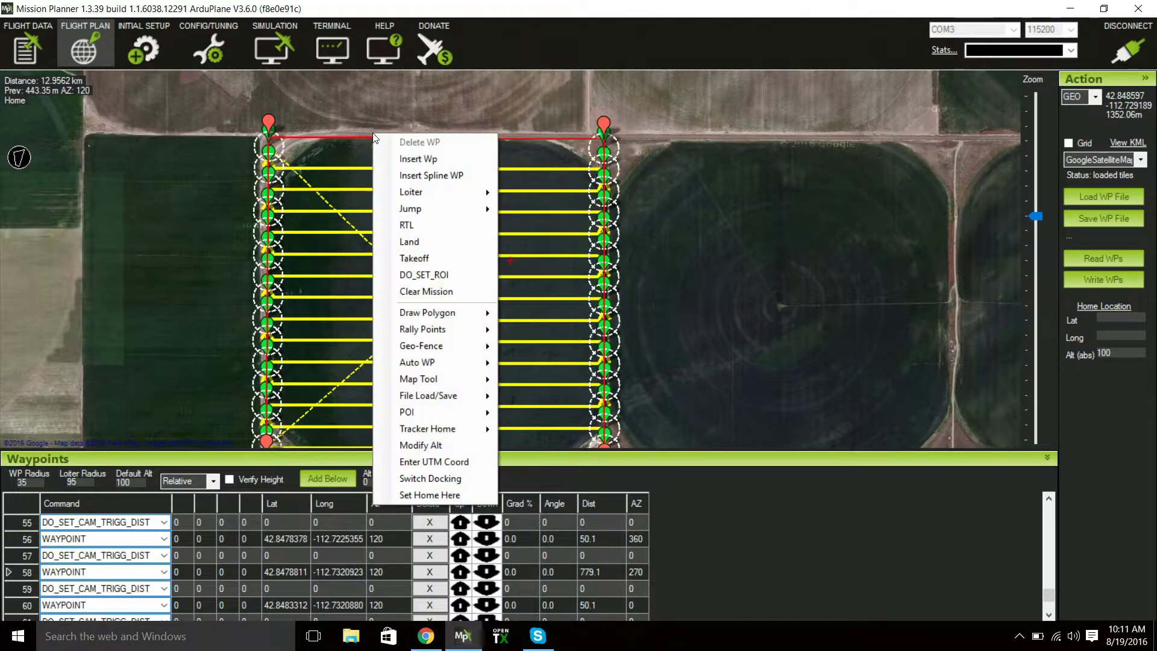
{"action": "left_click", "coordinate": [396, 158]}
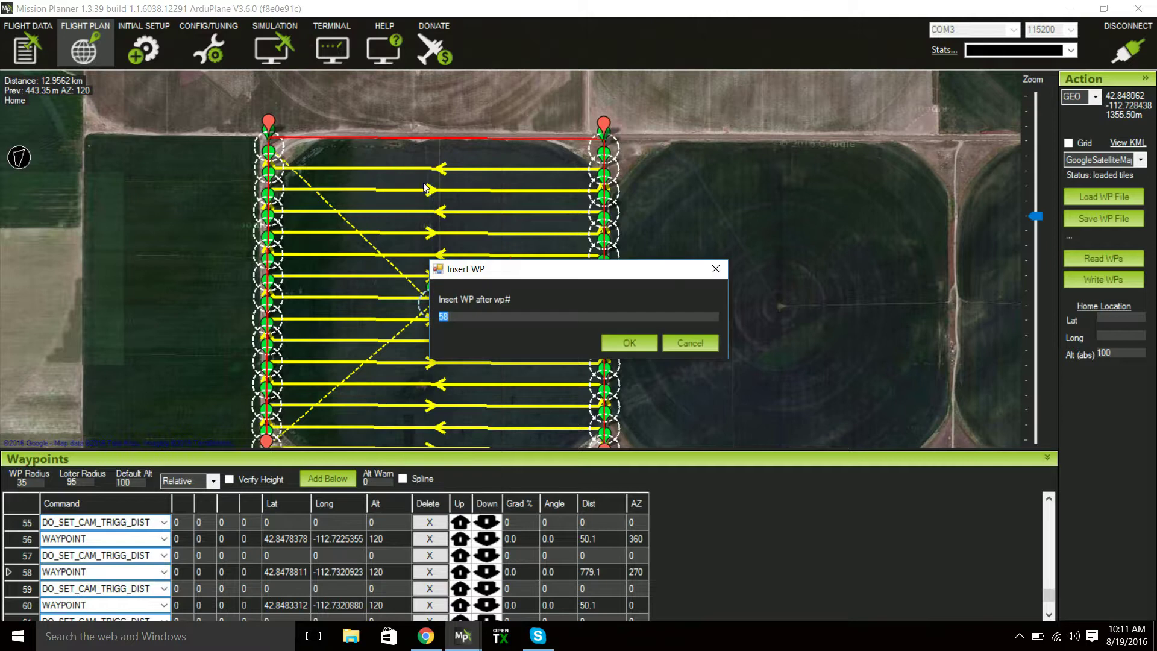
{"action": "left_click", "coordinate": [501, 317]}
{"action": "type", "text": "64"}
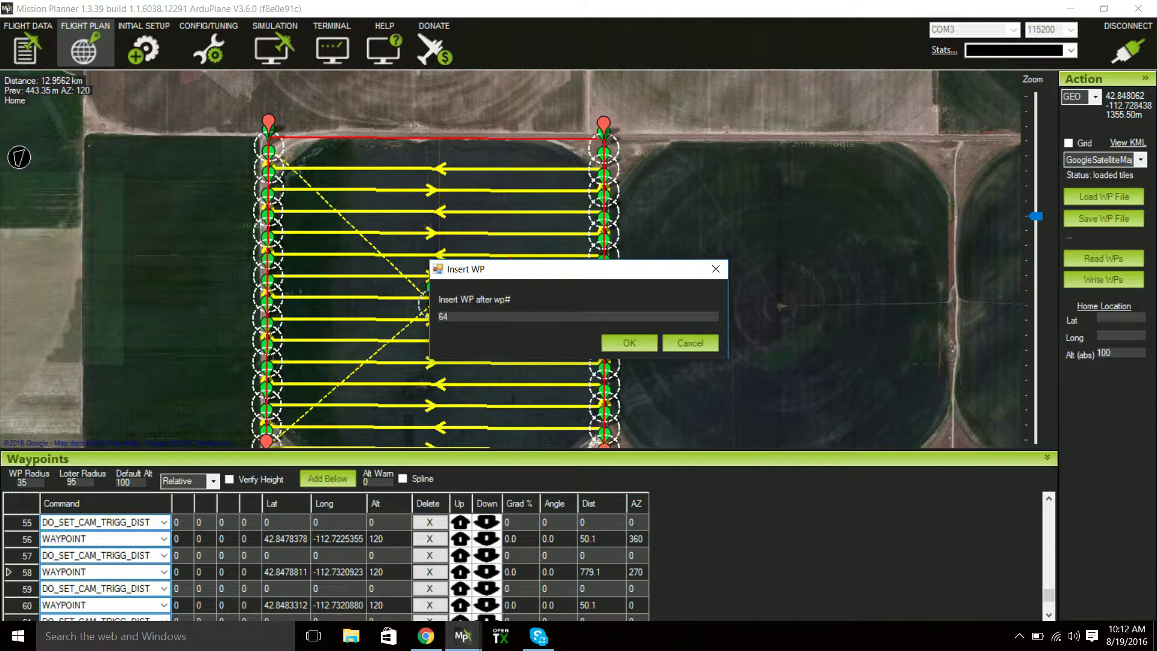
{"action": "left_click", "coordinate": [619, 343]}
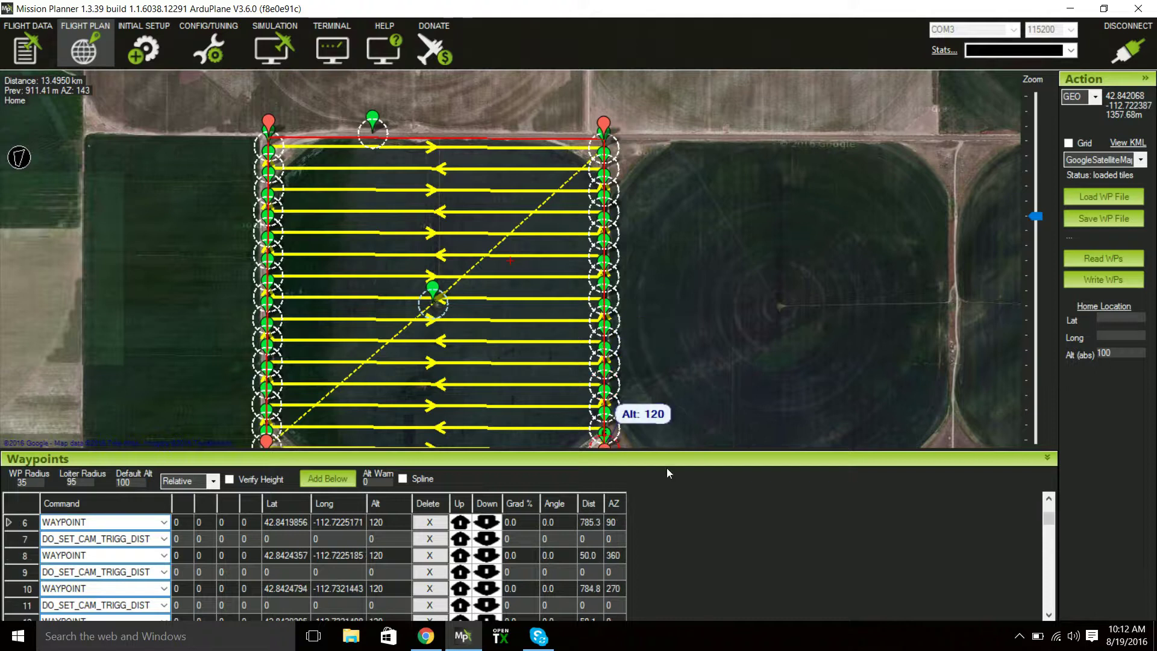
Change waypoint 65's Alt from 100 to 80.
{"action": "scroll", "coordinate": [988, 535], "scroll_direction": "down", "scroll_amount": 17}
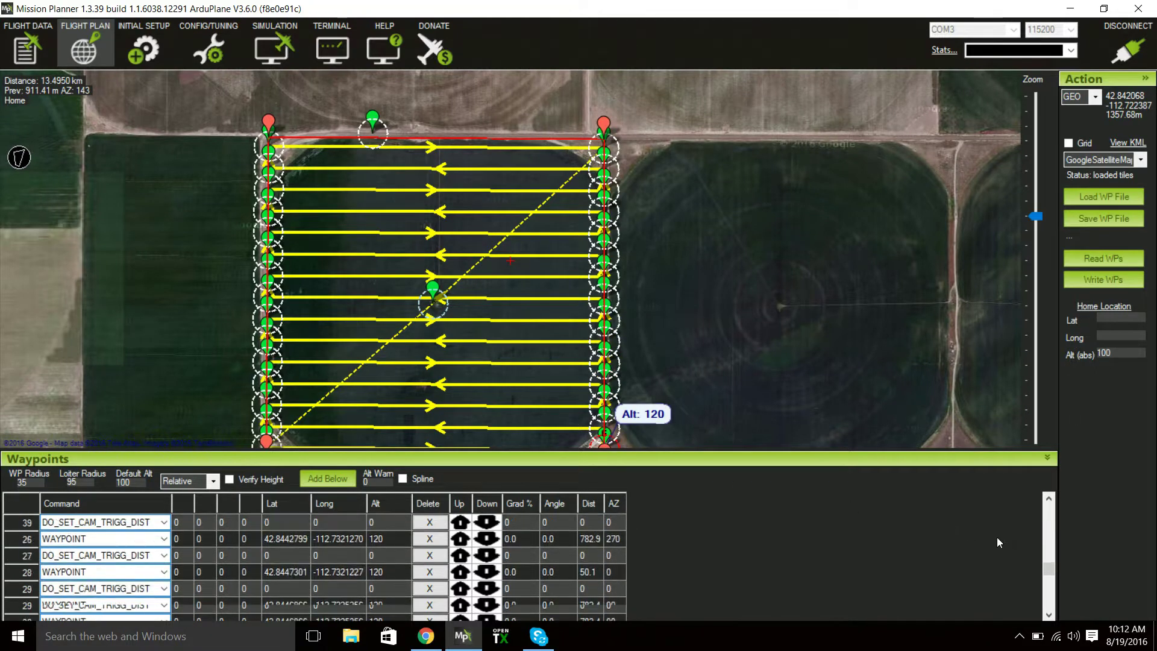
{"action": "scroll", "coordinate": [790, 527], "scroll_direction": "down", "scroll_amount": 2}
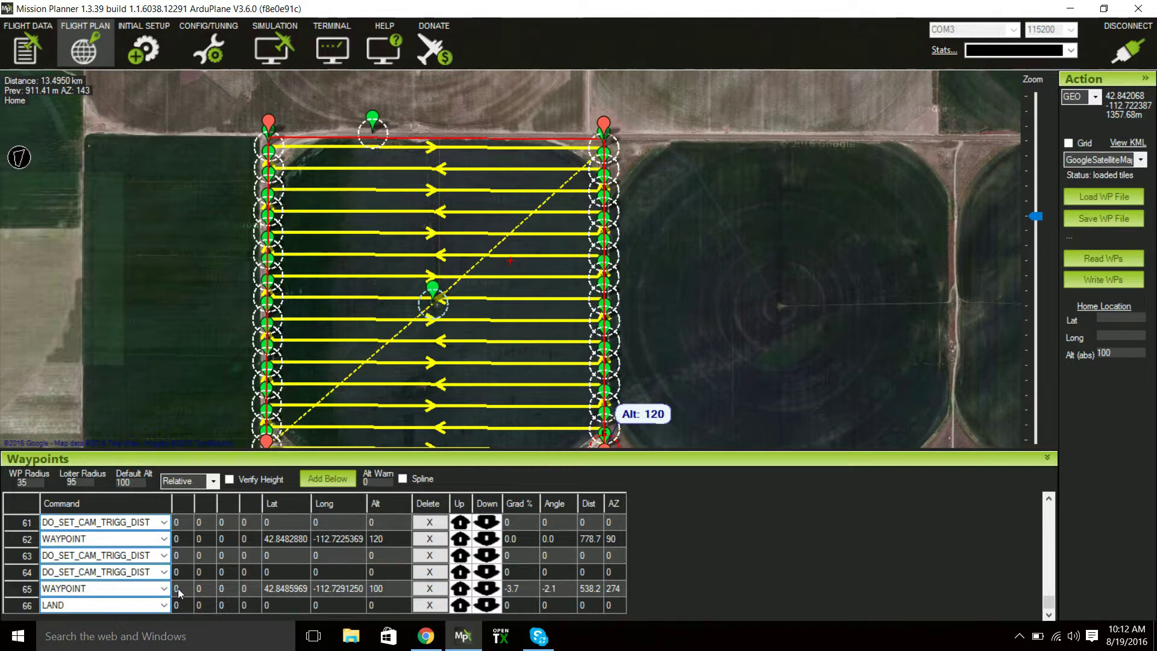
{"action": "left_click", "coordinate": [387, 593]}
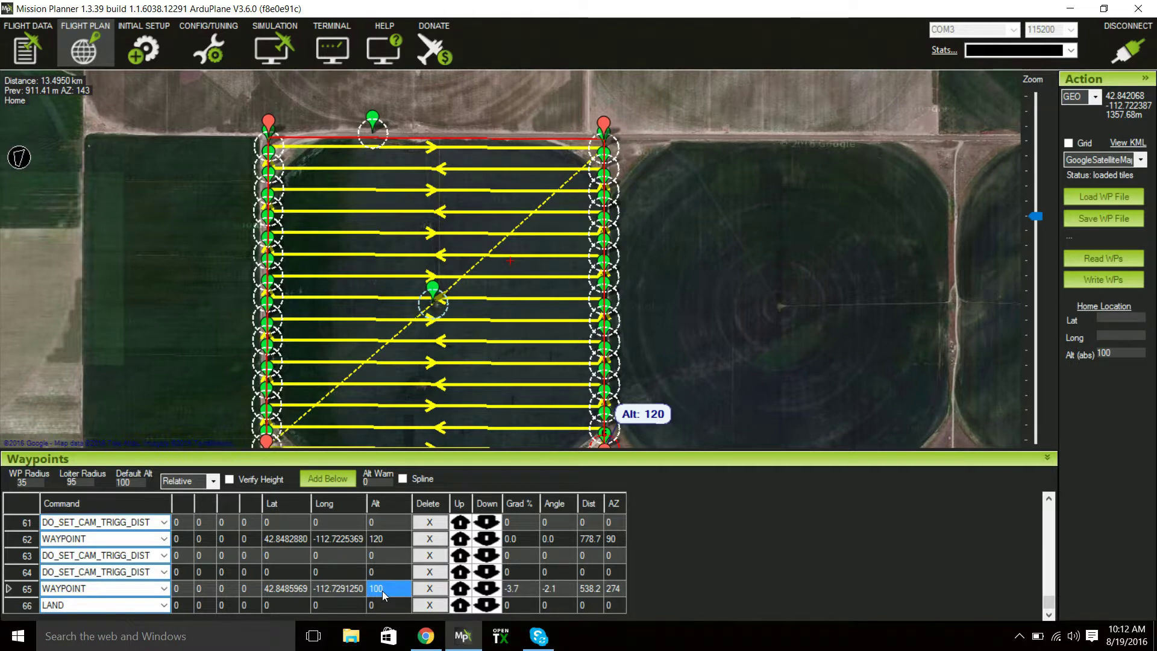
{"action": "type", "text": "80"}
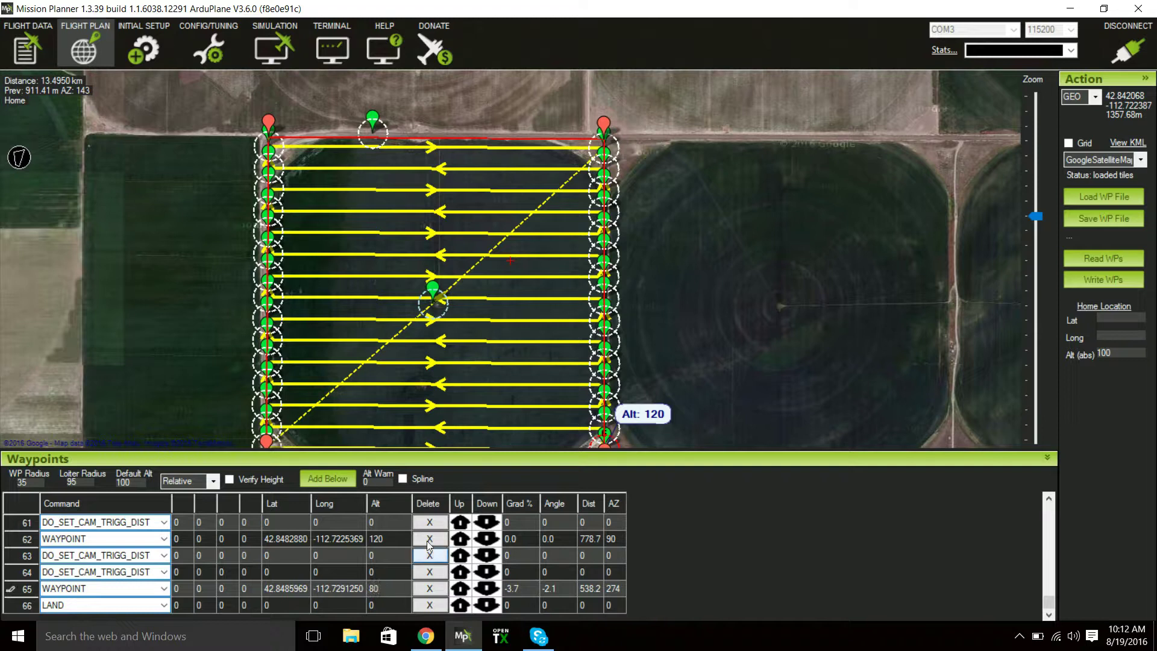
Insert another waypoint after waypoint 65 near the field's top edge.
{"action": "right_click", "coordinate": [335, 133]}
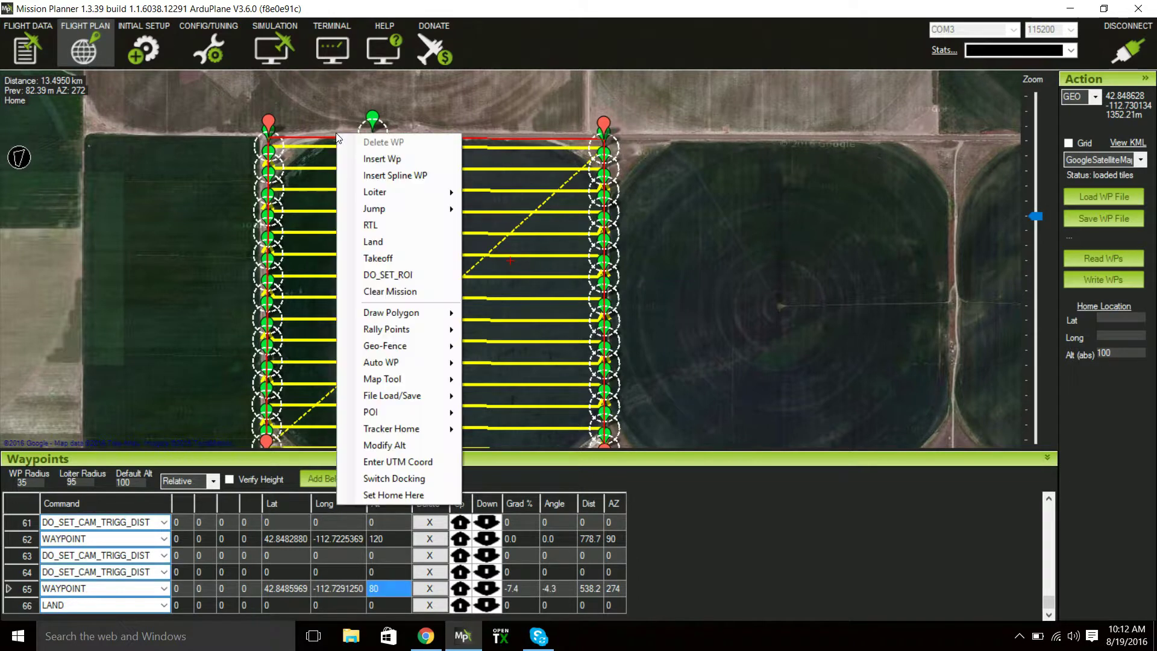
{"action": "left_click", "coordinate": [371, 159]}
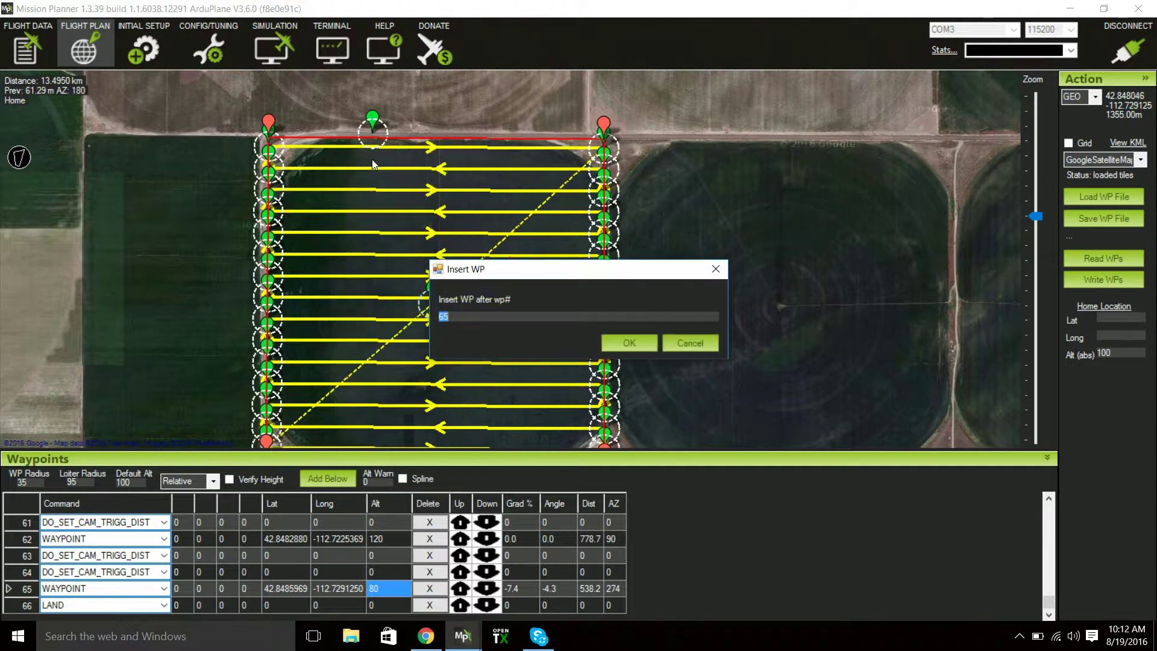
{"action": "left_click", "coordinate": [635, 343]}
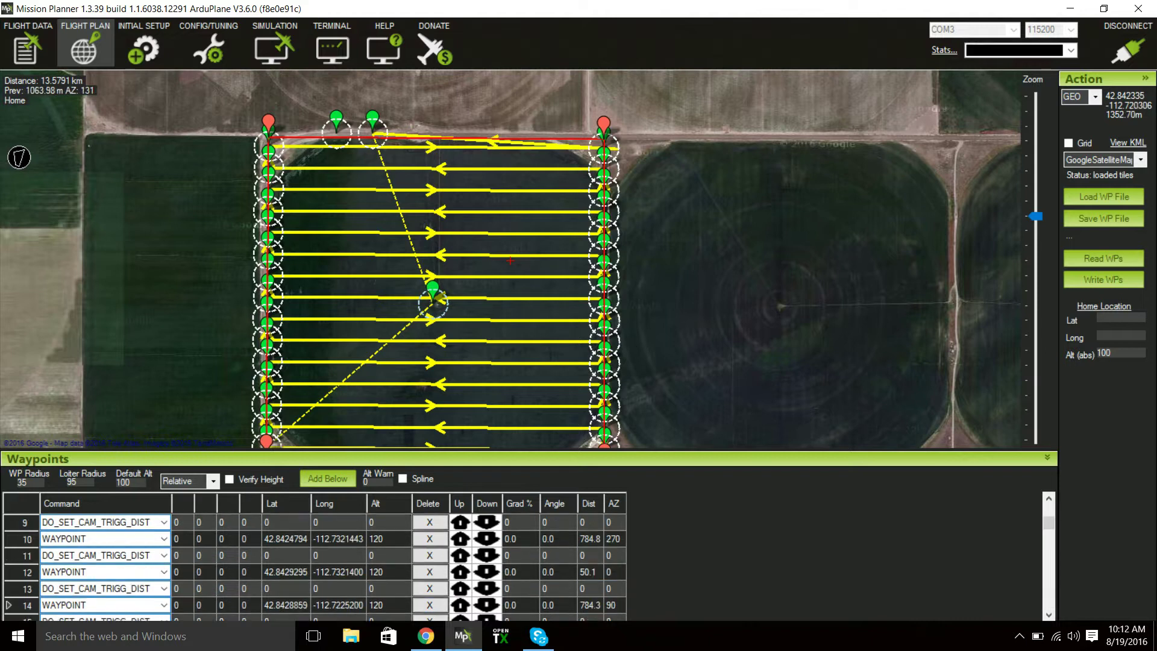
Set the new waypoint 66's altitude to 40.
{"action": "scroll", "coordinate": [1019, 551], "scroll_direction": "down", "scroll_amount": 18}
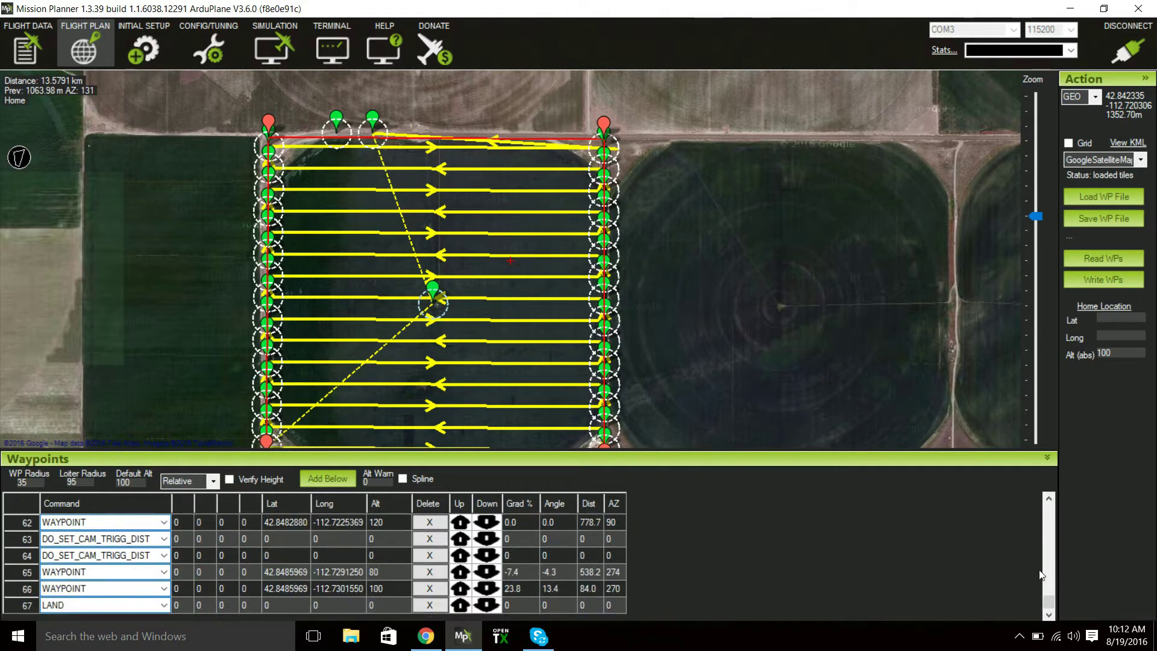
{"action": "left_click", "coordinate": [385, 587]}
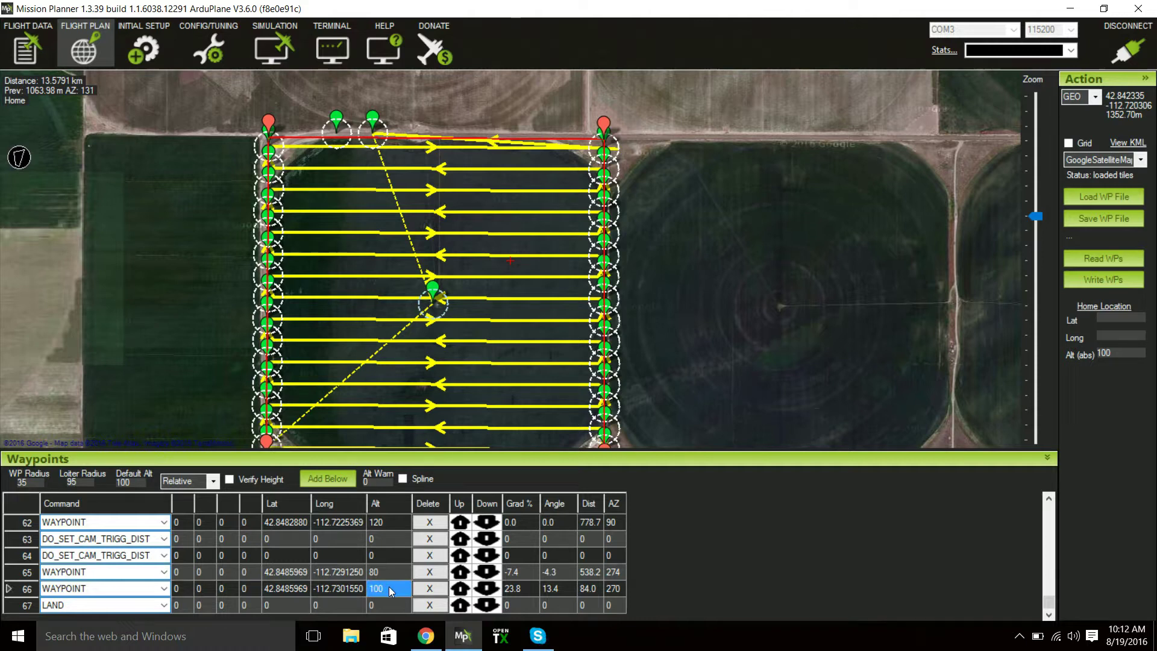
{"action": "left_click", "coordinate": [386, 588]}
{"action": "type", "text": "40"}
{"action": "key", "text": "Return"}
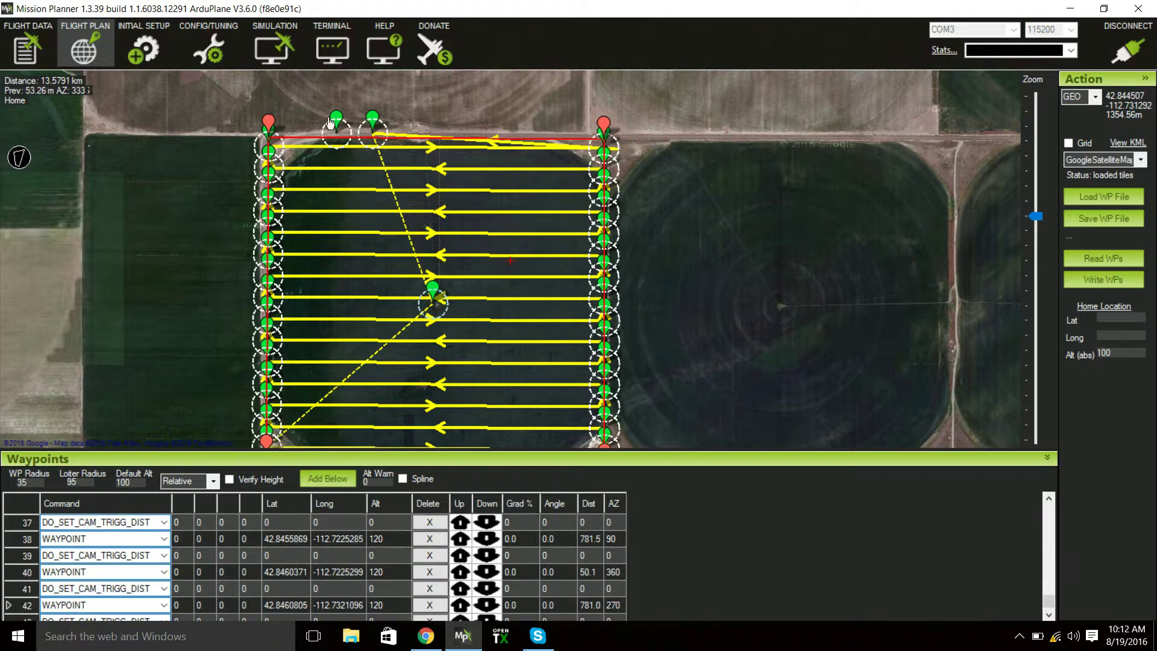
{"action": "mouse_move", "coordinate": [339, 129]}
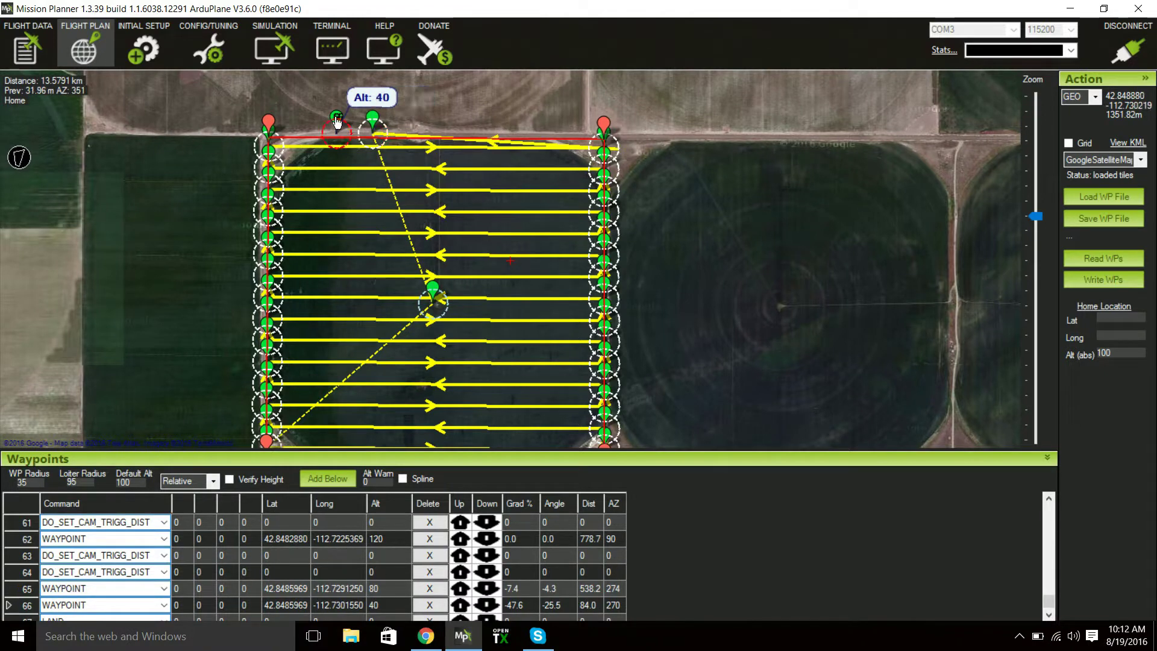
{"action": "scroll", "coordinate": [908, 499], "scroll_direction": "up", "scroll_amount": 10}
{"action": "scroll", "coordinate": [906, 494], "scroll_direction": "down", "scroll_amount": 3}
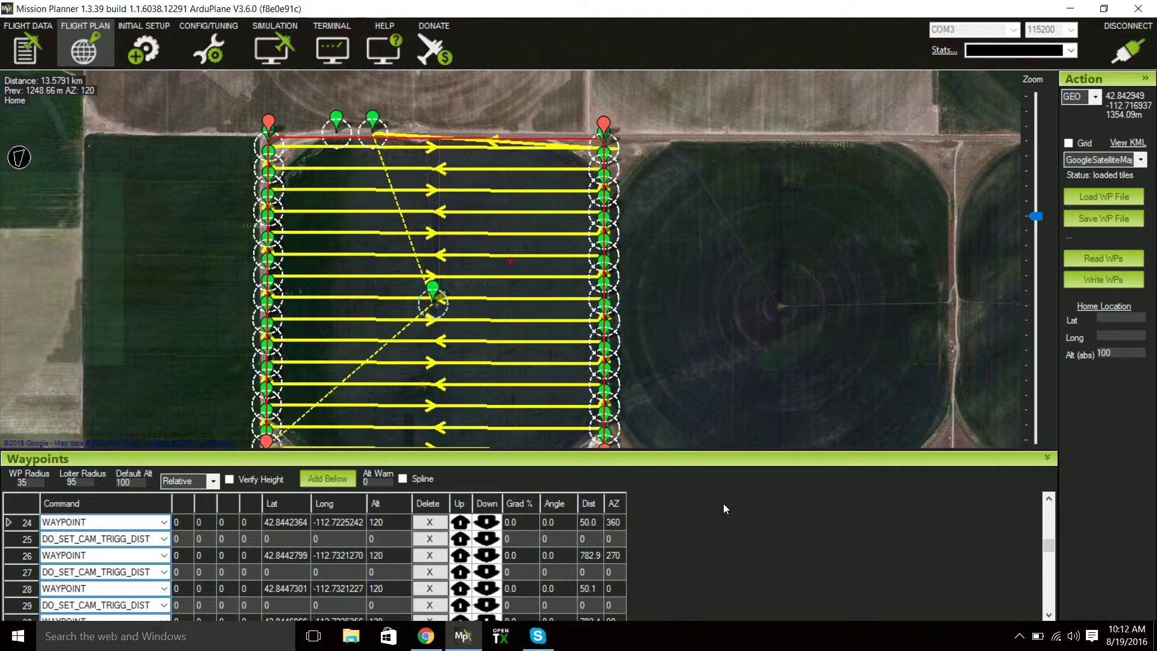
{"action": "scroll", "coordinate": [885, 532], "scroll_direction": "up", "scroll_amount": 3}
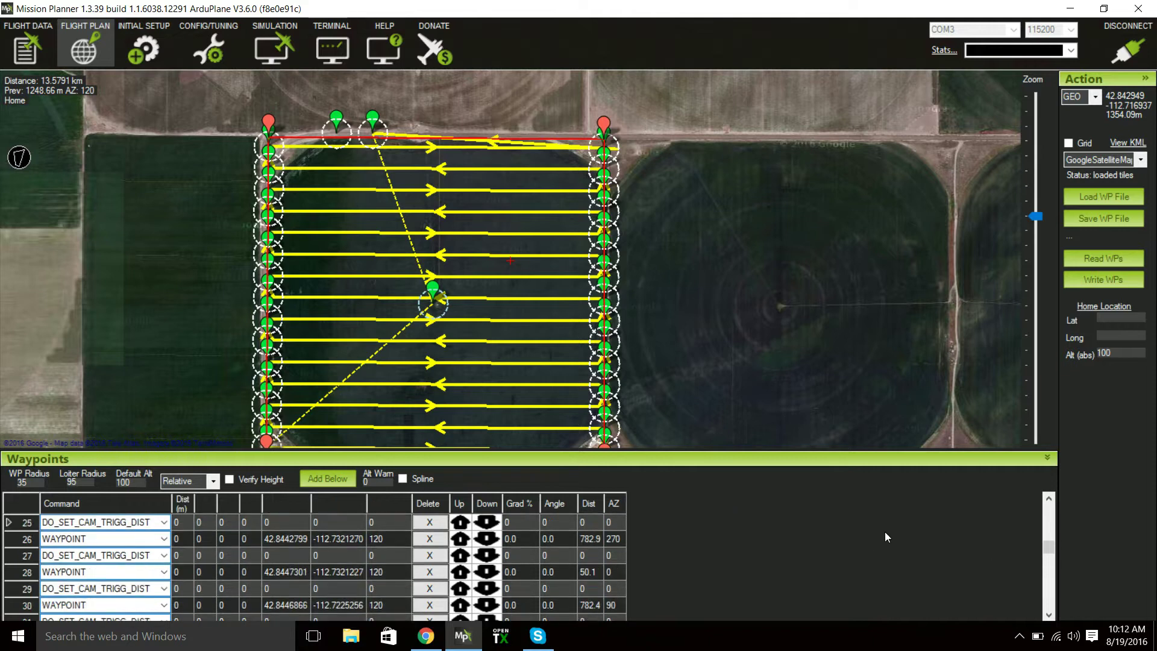
Write the finished mission, ending at waypoint 66 before LAND, to the drone with Verify Height on.
{"action": "left_click_drag", "start_coordinate": [1051, 547], "coordinate": [1055, 631]}
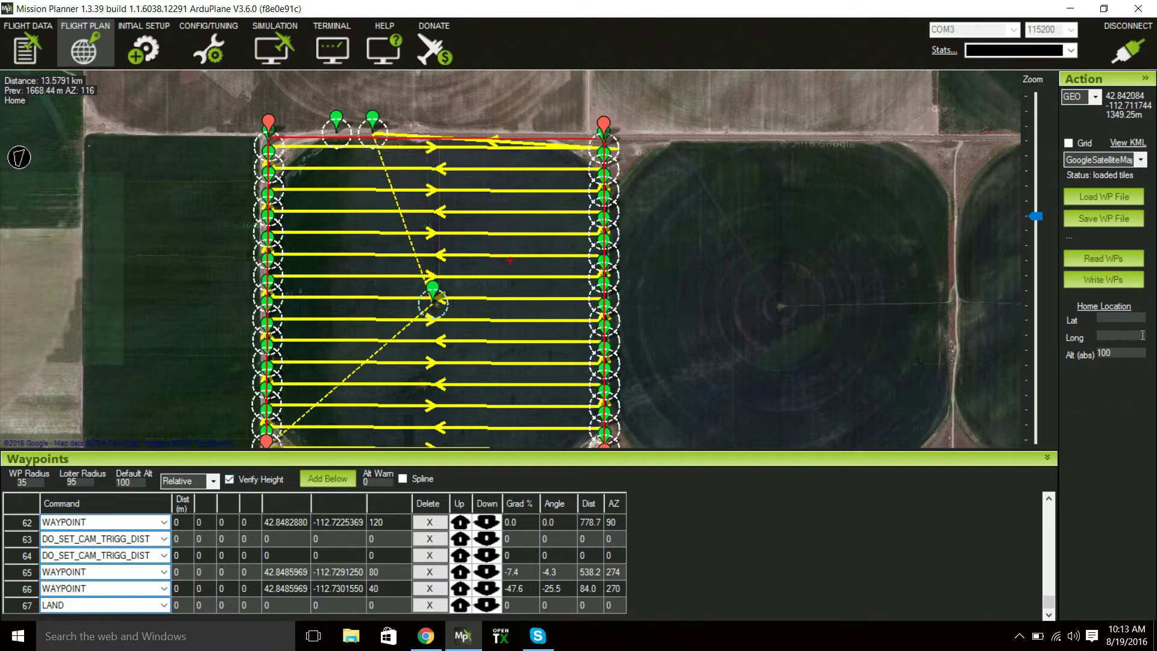
{"action": "left_click", "coordinate": [1119, 284]}
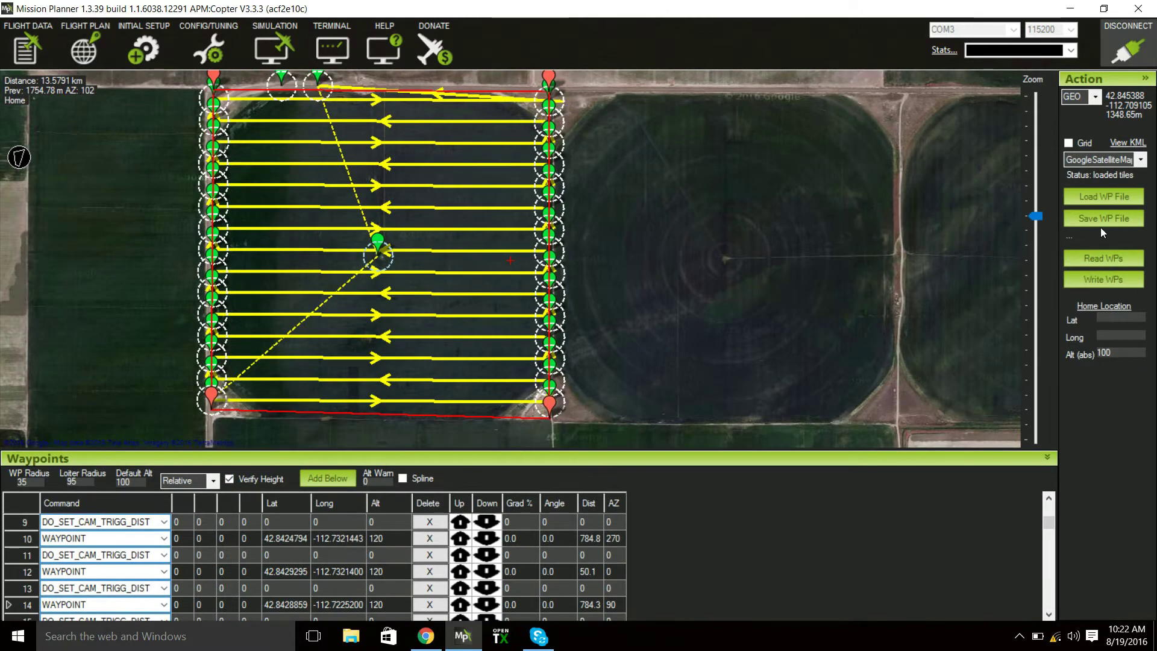
Start saving the waypoint file in the Desktop folder, naming it t13.
{"action": "left_click", "coordinate": [1107, 222]}
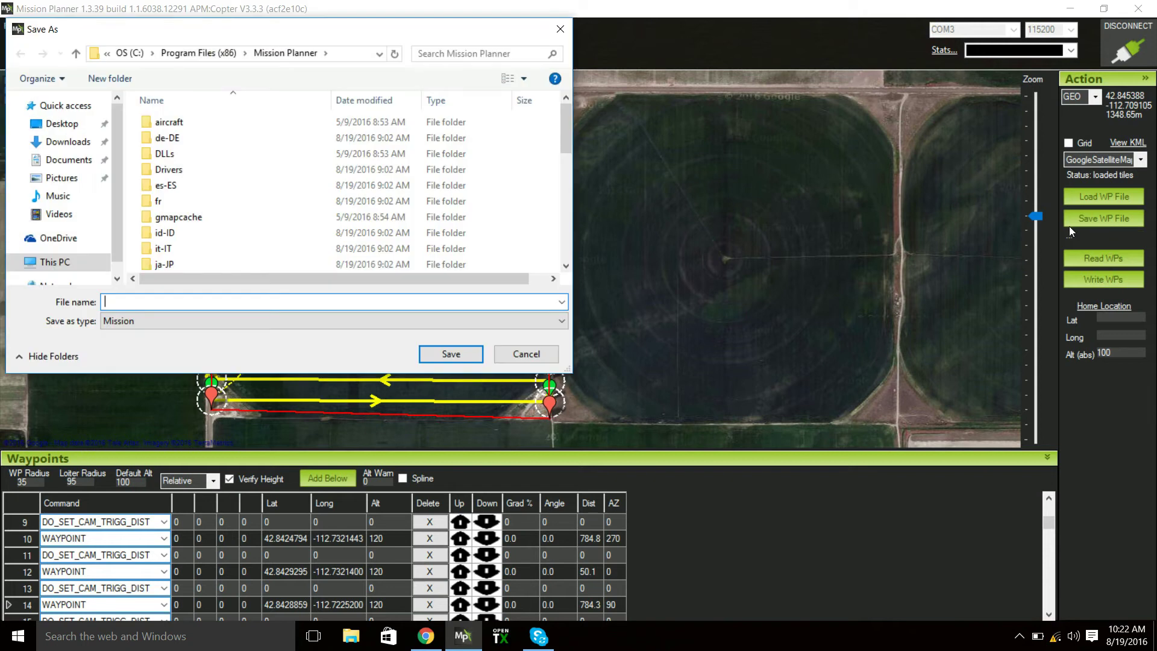
{"action": "left_click", "coordinate": [60, 123]}
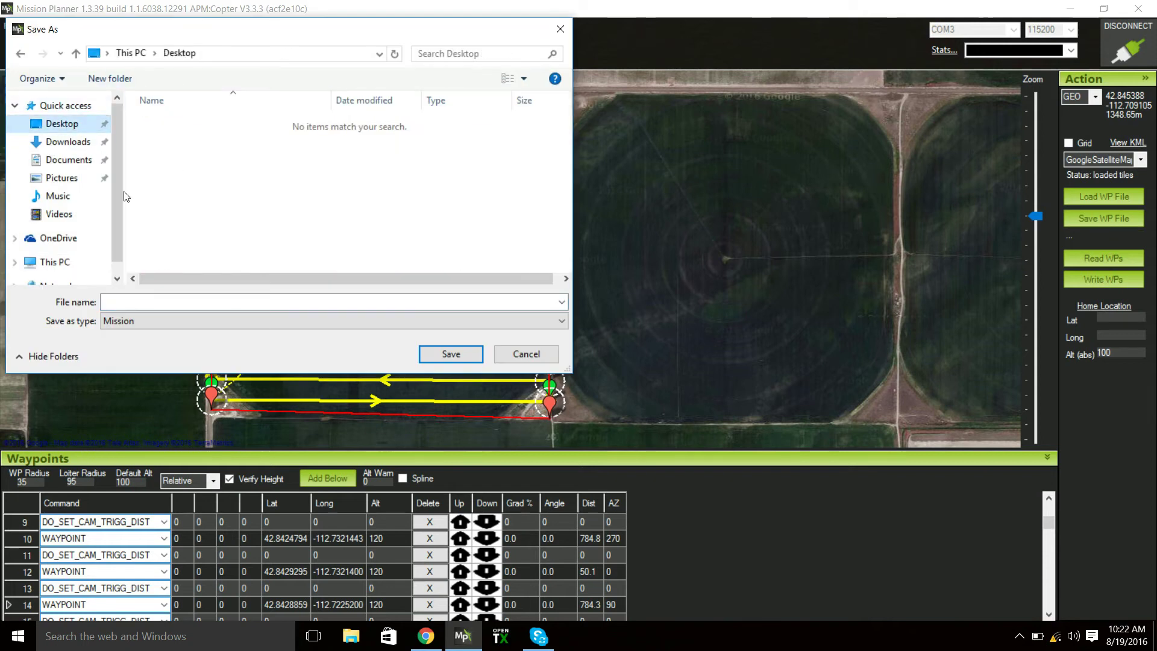
{"action": "left_click", "coordinate": [186, 300]}
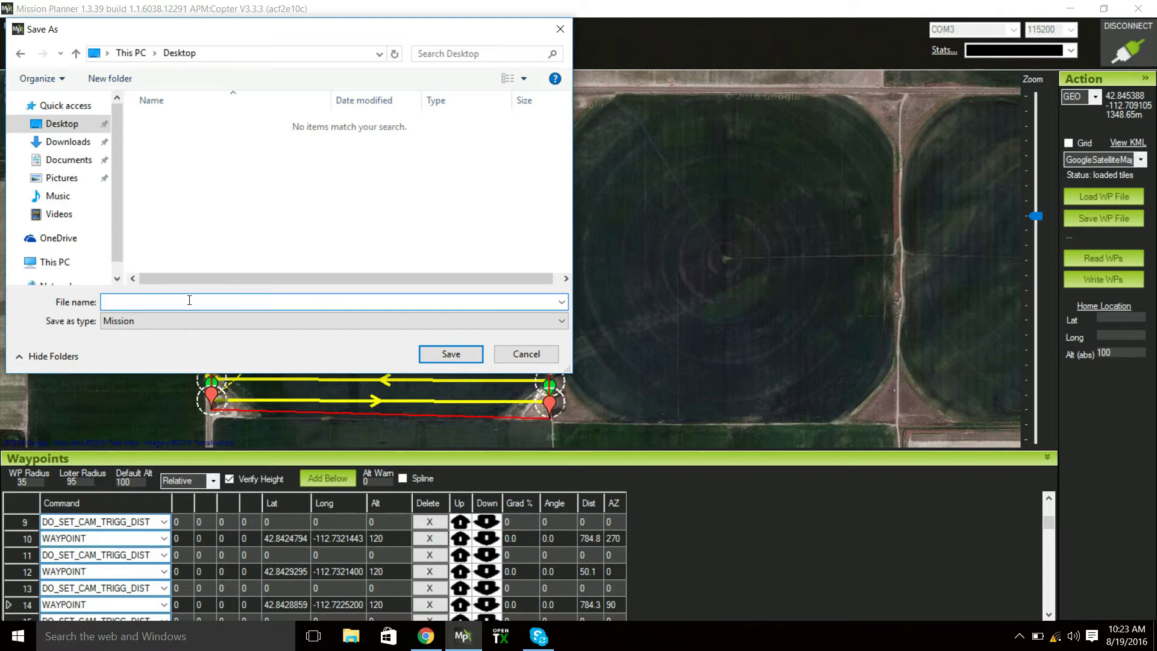
{"action": "type", "text": "t13"}
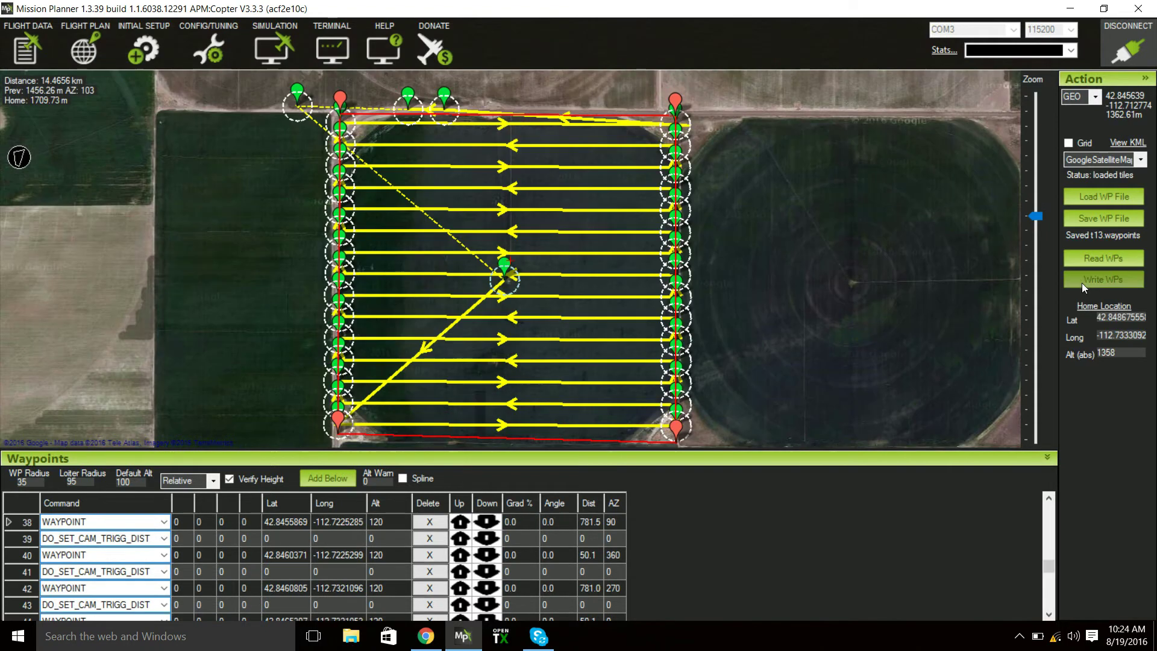
Save t13.waypoints, write the mission to the drone, then read it back and review the waypoints.
{"action": "left_click", "coordinate": [451, 354]}
{"action": "left_click", "coordinate": [1098, 284]}
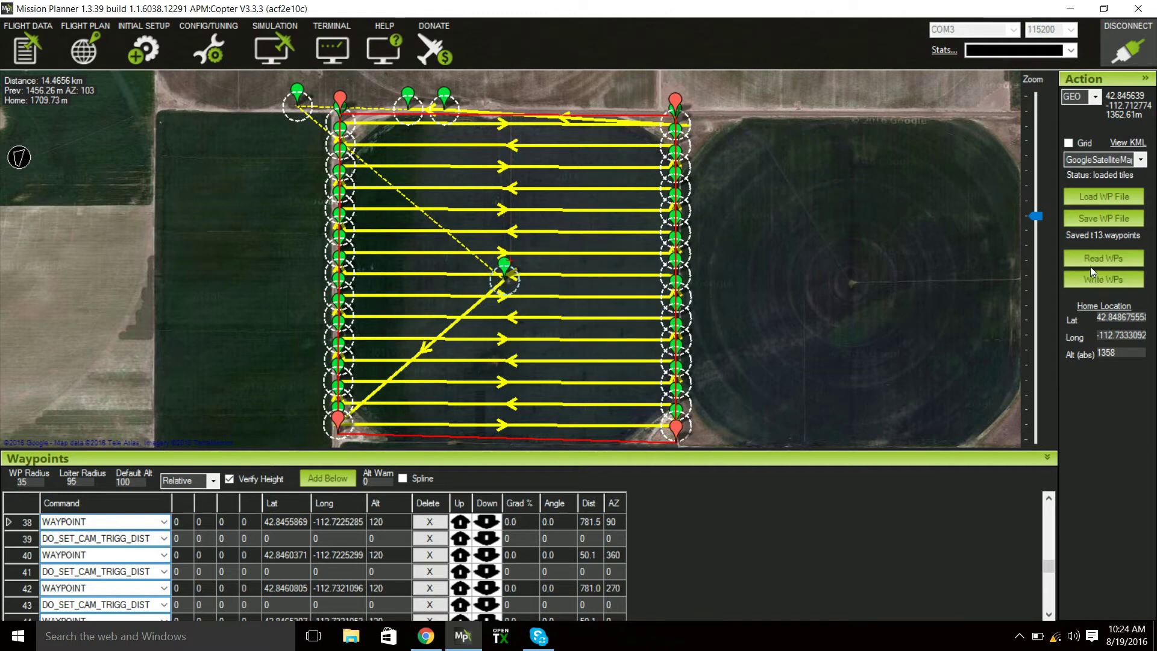
{"action": "left_click", "coordinate": [1091, 266]}
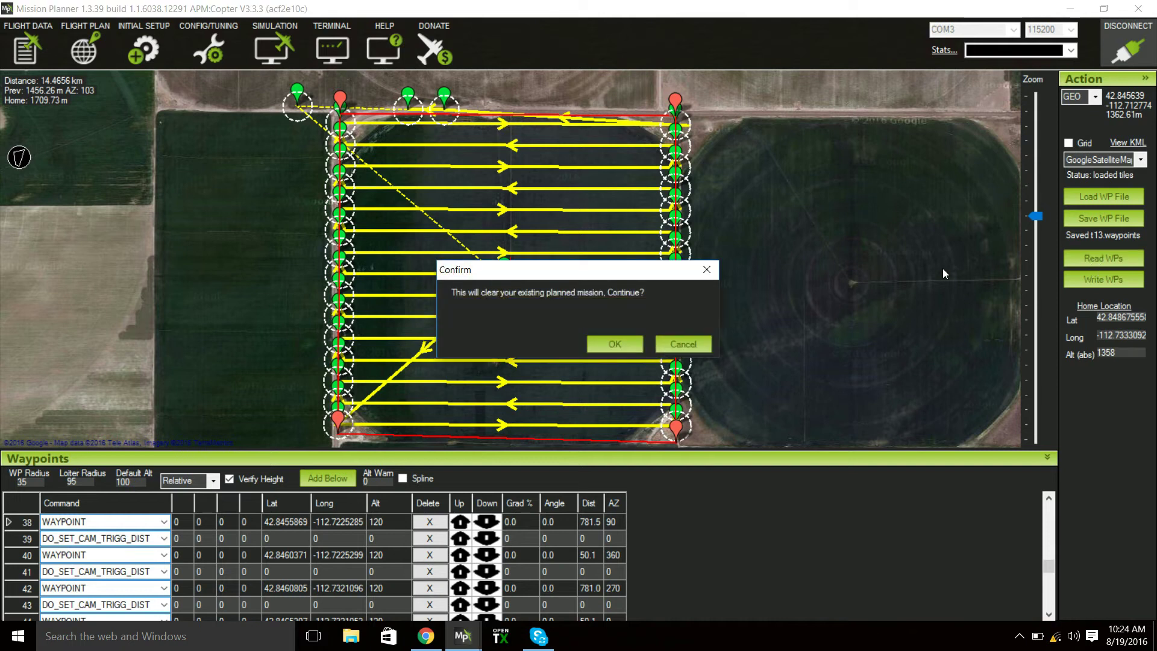
{"action": "left_click", "coordinate": [639, 342]}
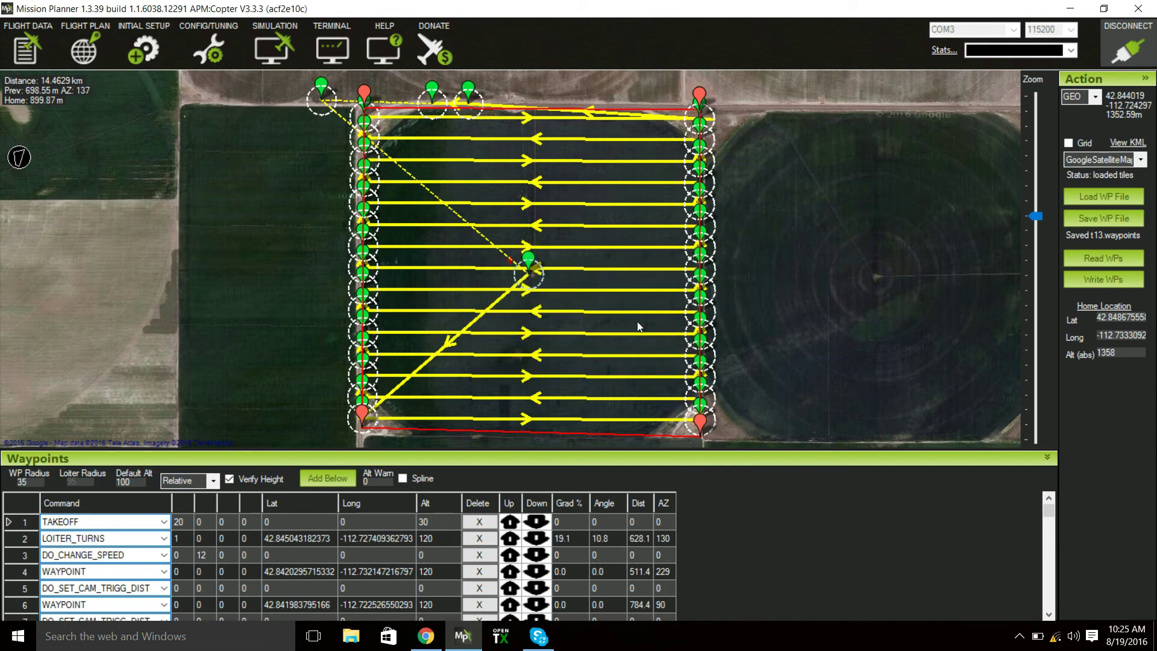
{"action": "key", "text": "Page_Down"}
{"action": "key", "text": "Page_Down"}
{"action": "key", "text": "Page_Down"}
{"action": "key", "text": "Page_Down"}
{"action": "key", "text": "Page_Down"}
{"action": "key", "text": "Page_Down"}
{"action": "key", "text": "Page_Down"}
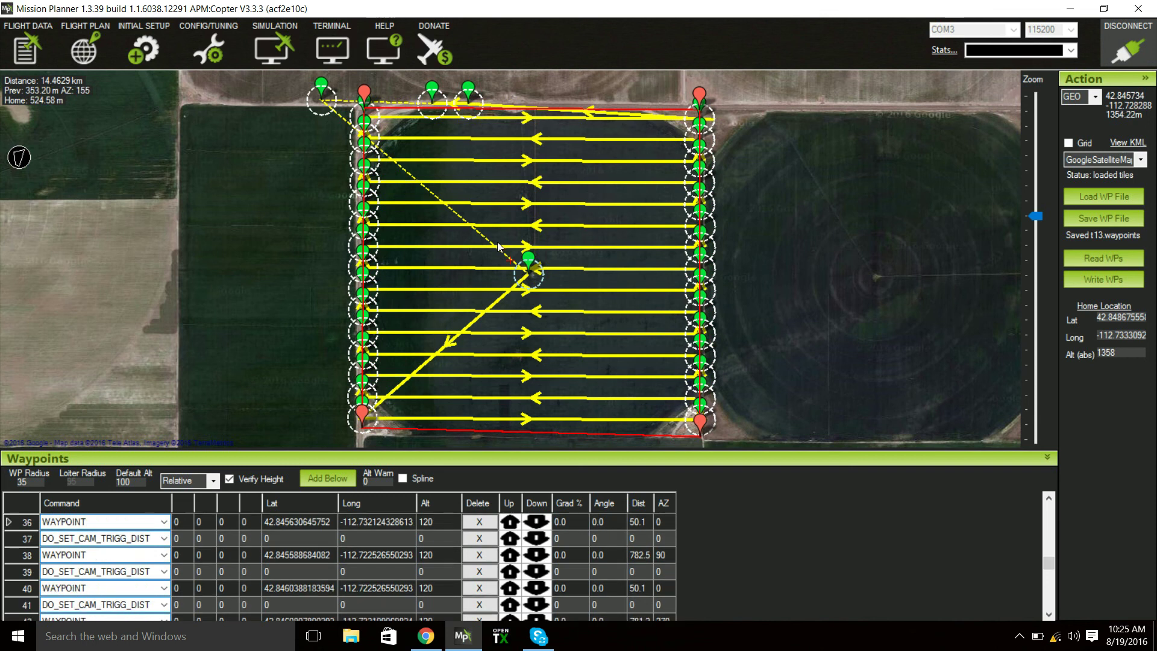